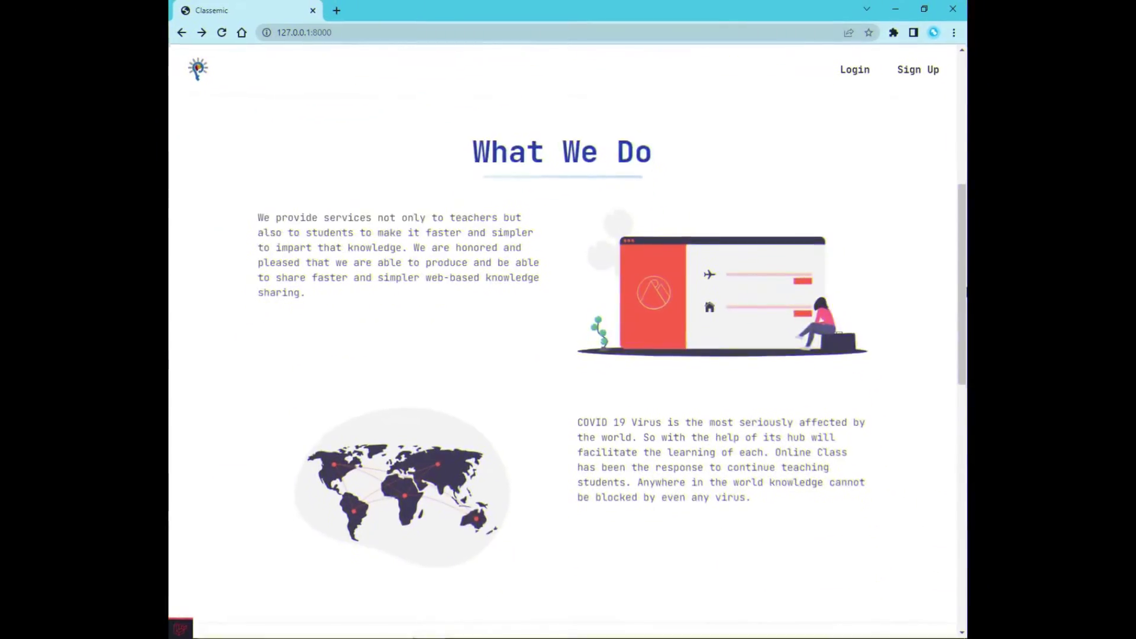
Log in with the admin email and password to reach the dashboard showing 40 students and 20 teachers
scroll(966, 292, "down", 4)
scroll(966, 292, "down", 3)
scroll(966, 291, "down", 2)
scroll(966, 291, "down", 3)
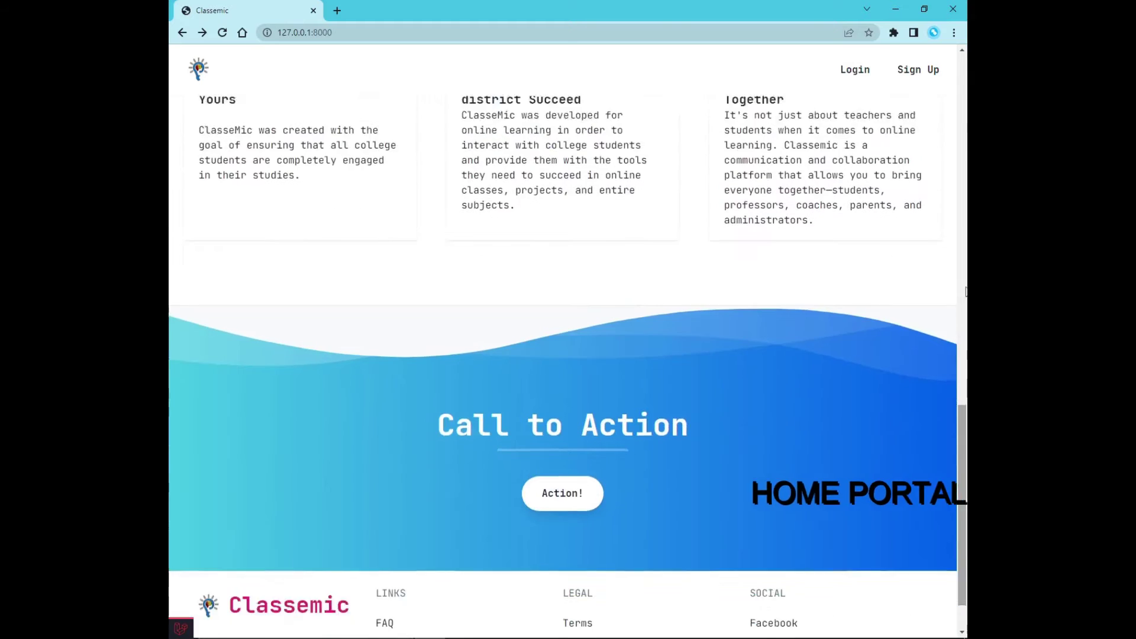
scroll(966, 291, "down", 1)
left_click(855, 71)
type("dmin")
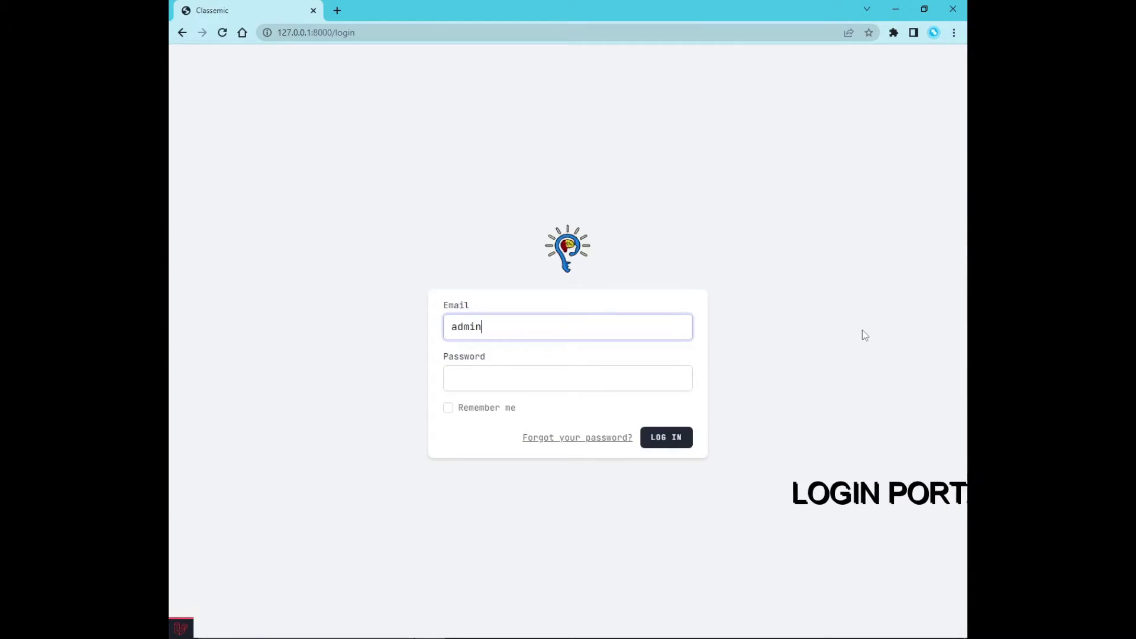
type("@gmail.com")
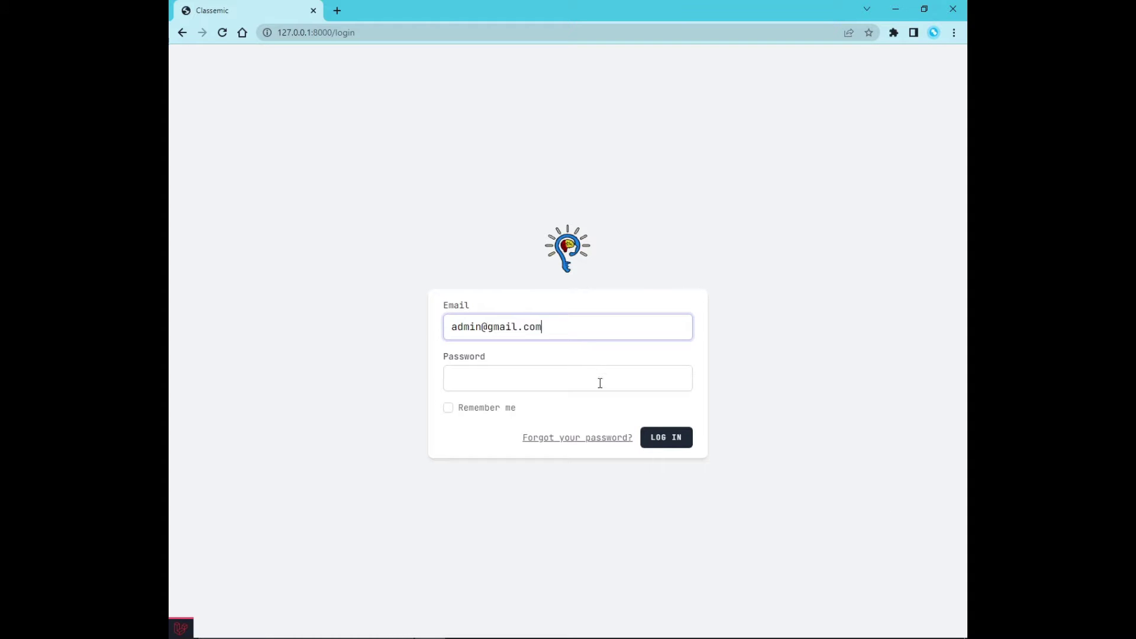
left_click(600, 382)
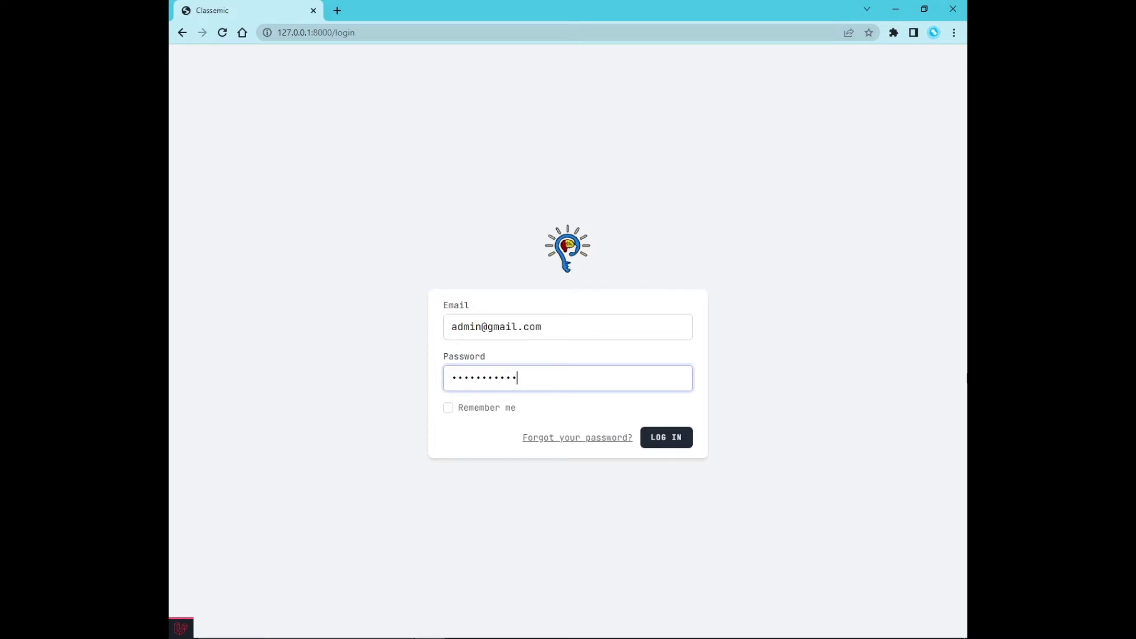
left_click(680, 437)
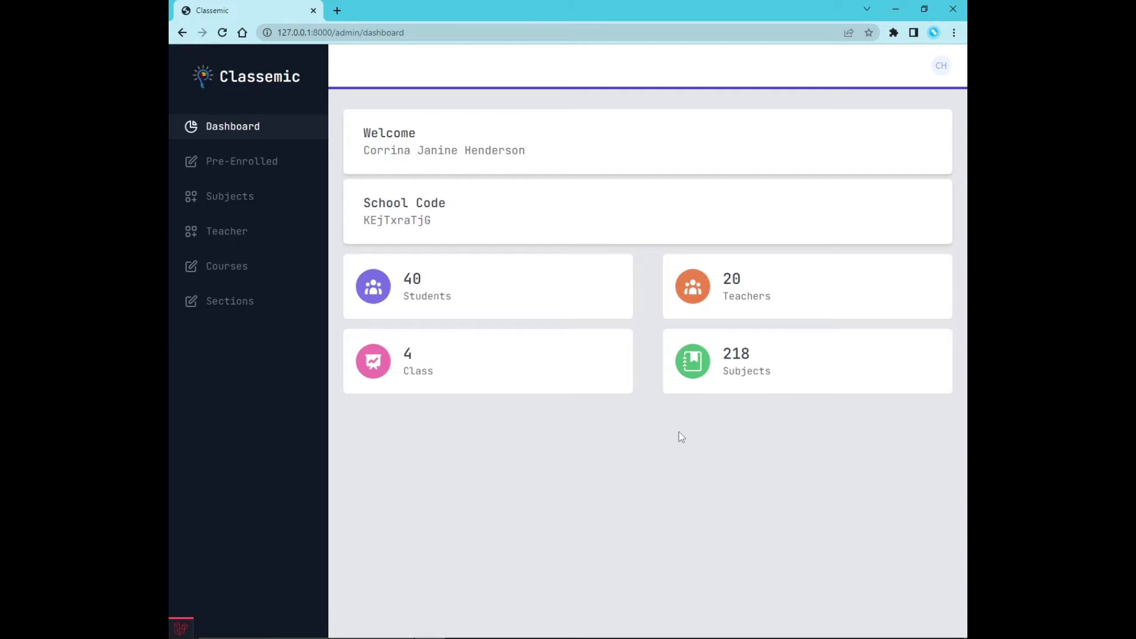
Open the first pending applicant's pre-enrollment details from the Enrollment list
left_click(241, 164)
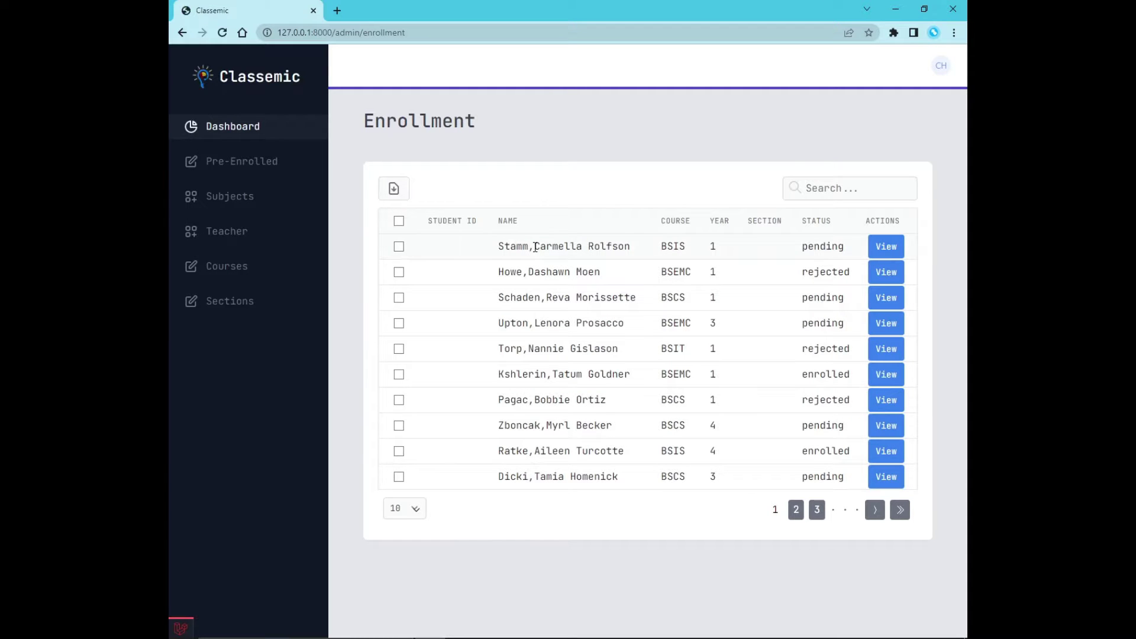
left_click(879, 246)
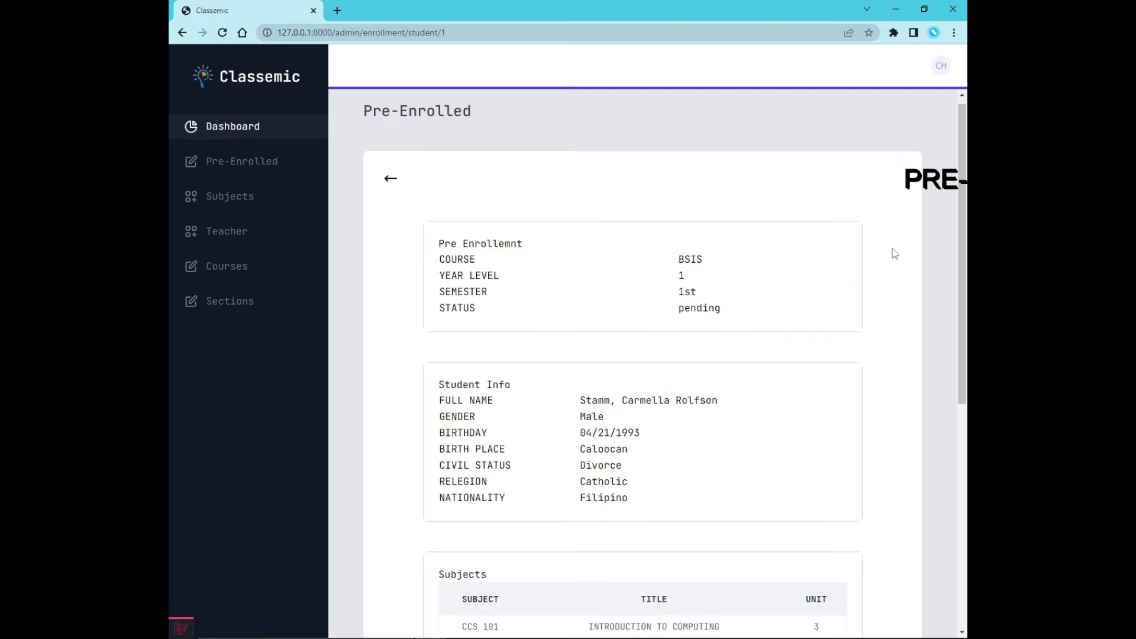
scroll(882, 253, "down", 3)
scroll(894, 254, "down", 2)
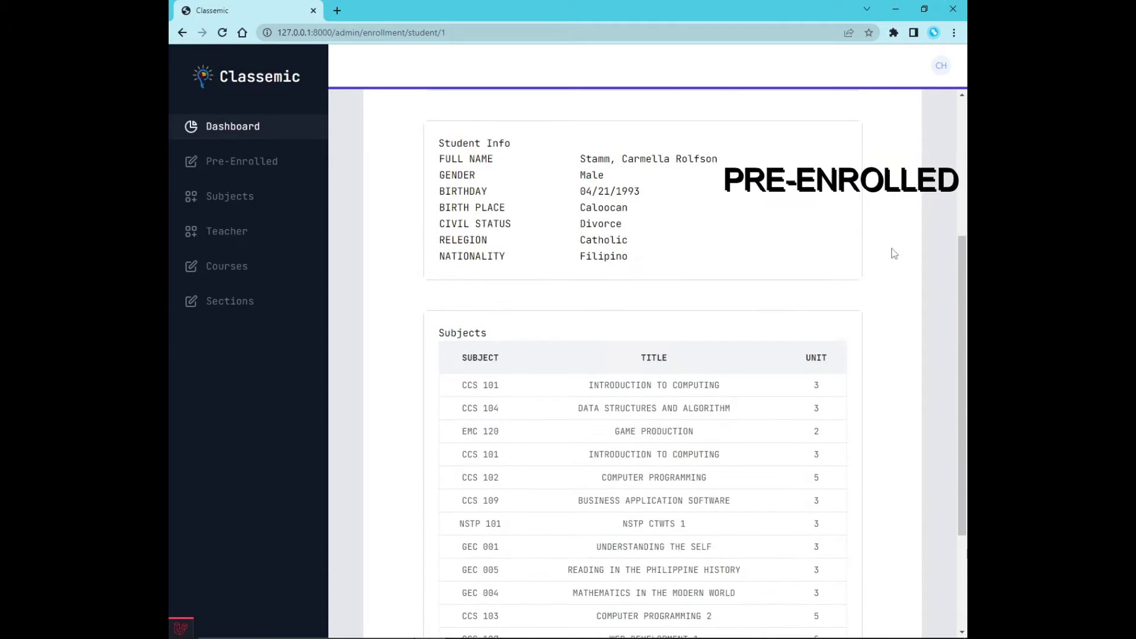
scroll(895, 254, "down", 1)
scroll(894, 252, "down", 1)
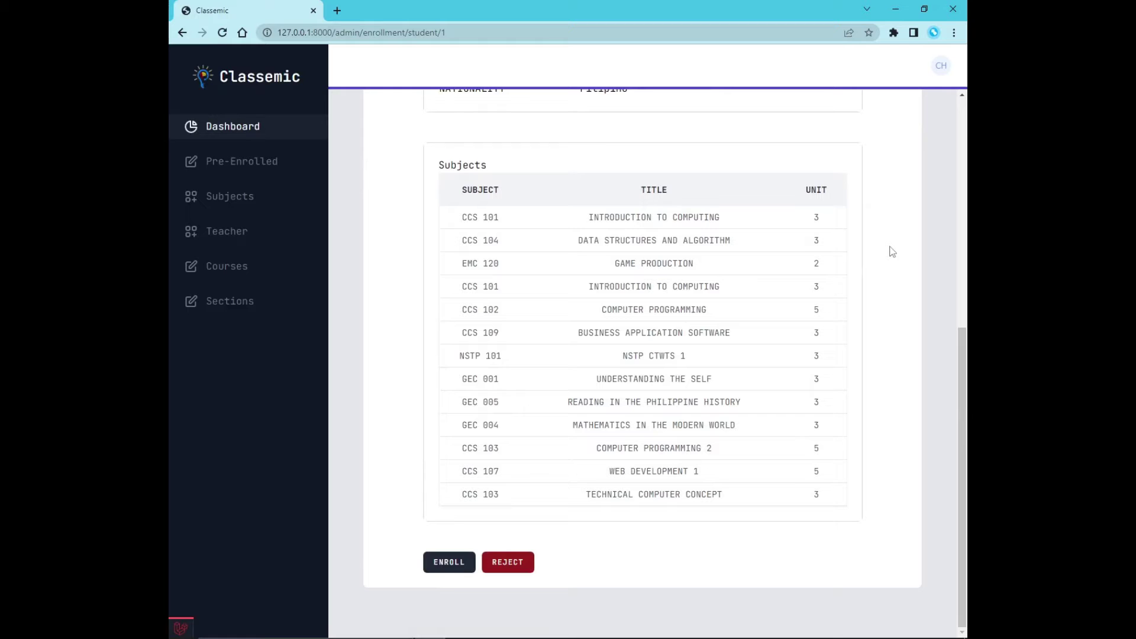
Enroll the applicant into section A and submit
left_click(438, 561)
left_click(438, 561)
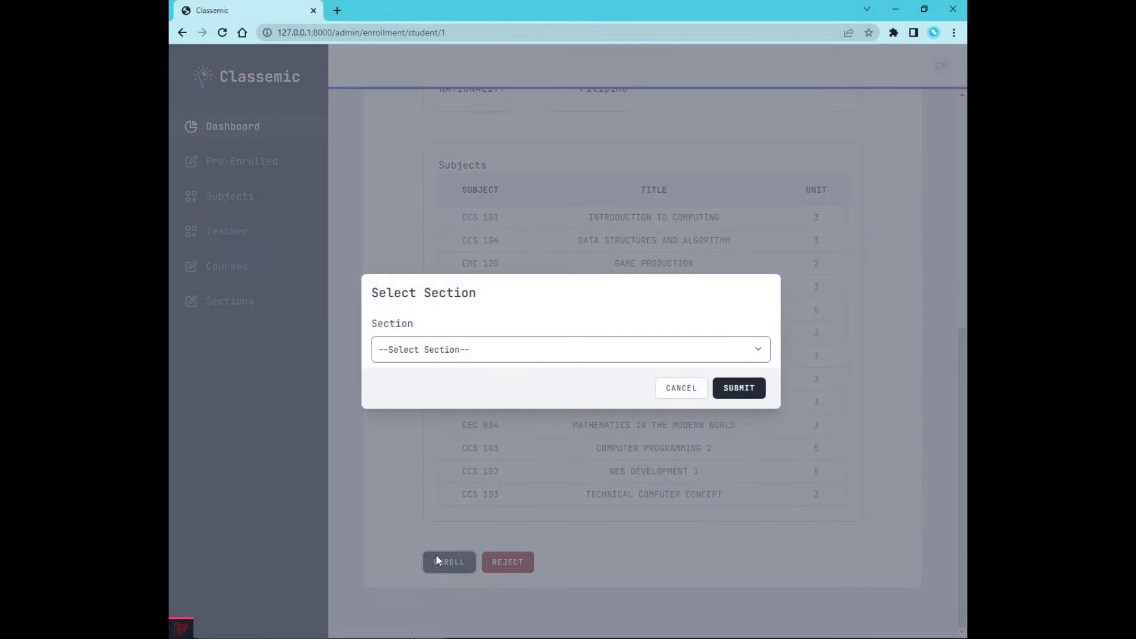
left_click(416, 355)
left_click(414, 381)
left_click(750, 388)
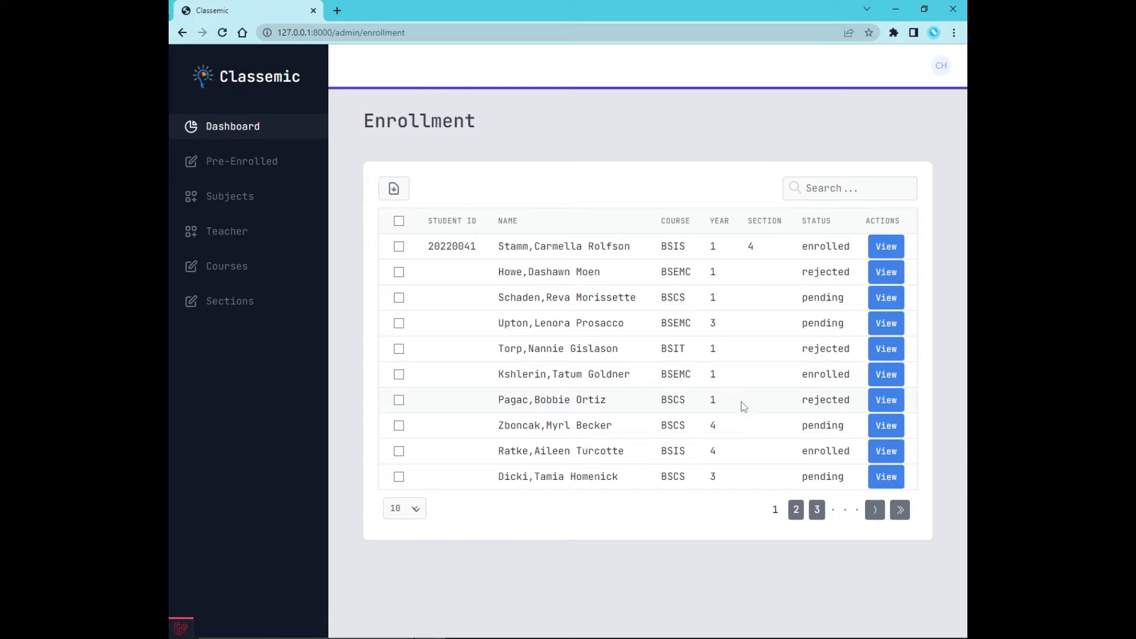
For BSIS section A, assign the first listed teacher to CCS 101 and tick Monday
left_click(252, 303)
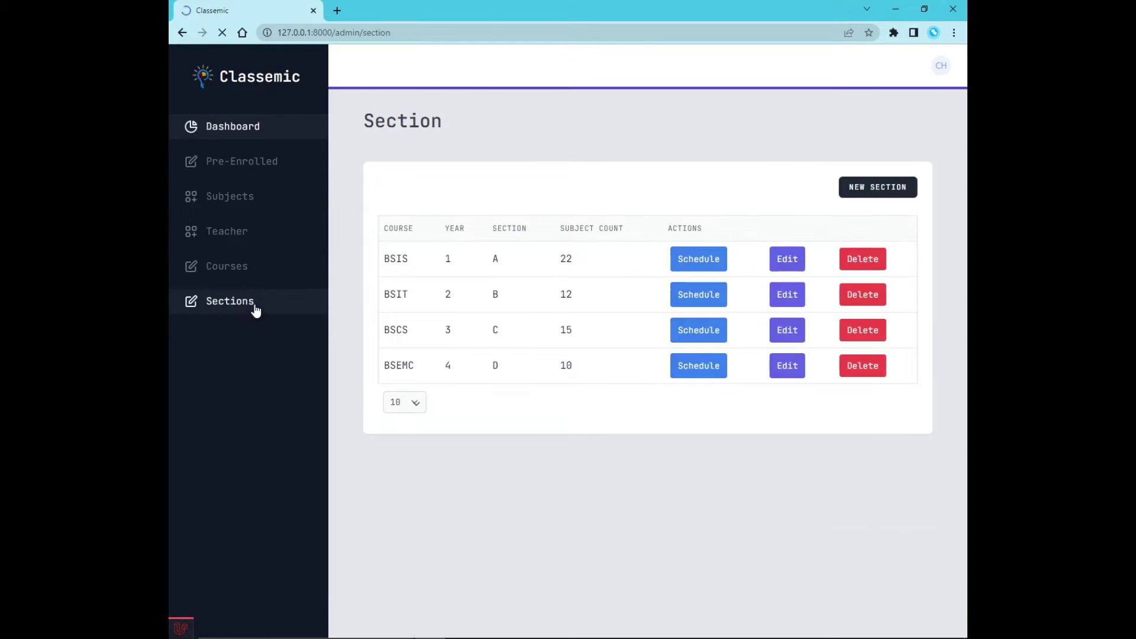
left_click(712, 262)
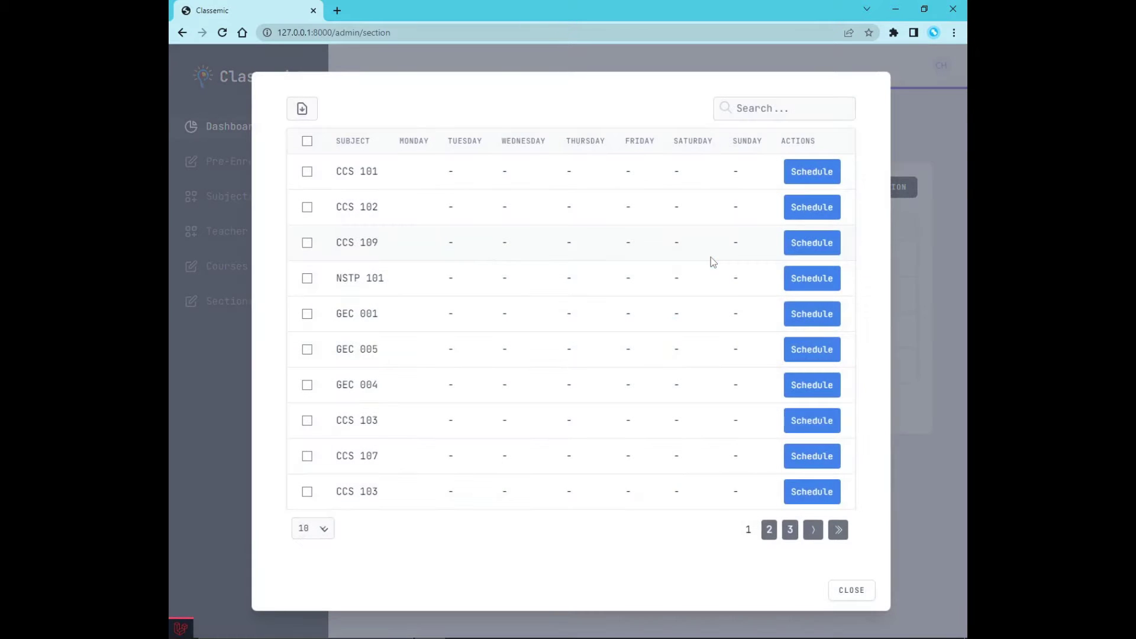
left_click(822, 178)
left_click(519, 164)
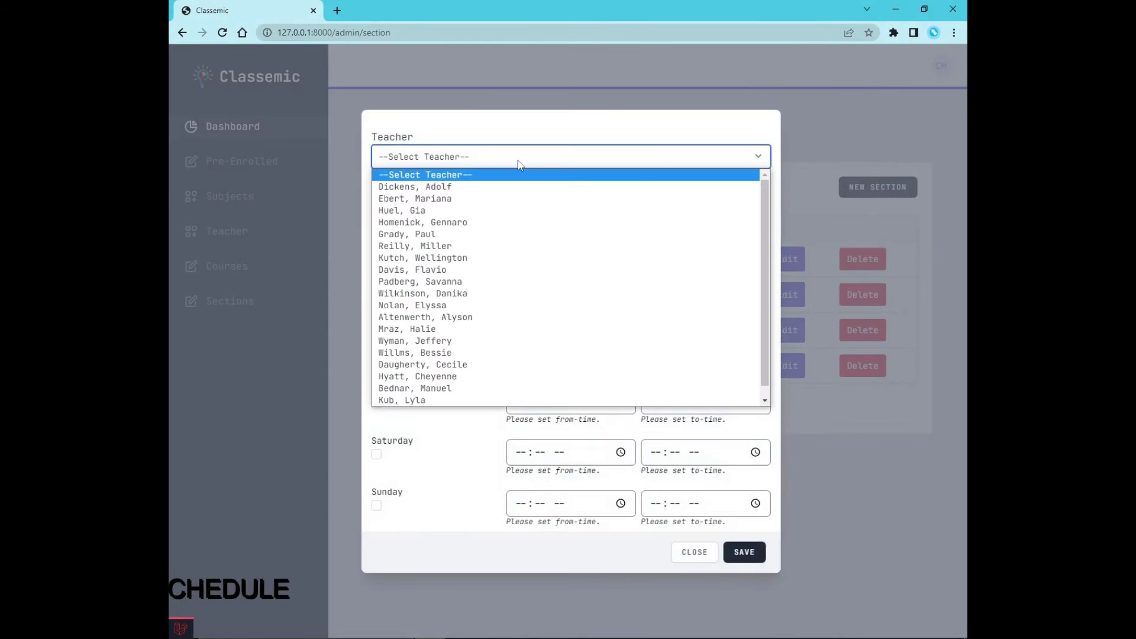
left_click(502, 186)
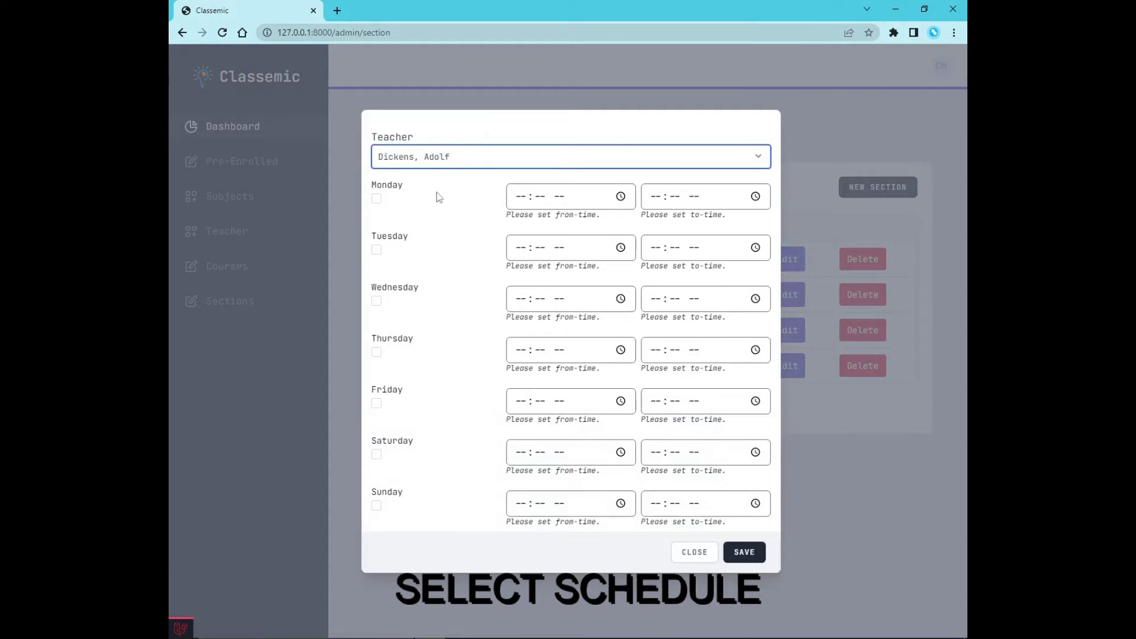
left_click(376, 198)
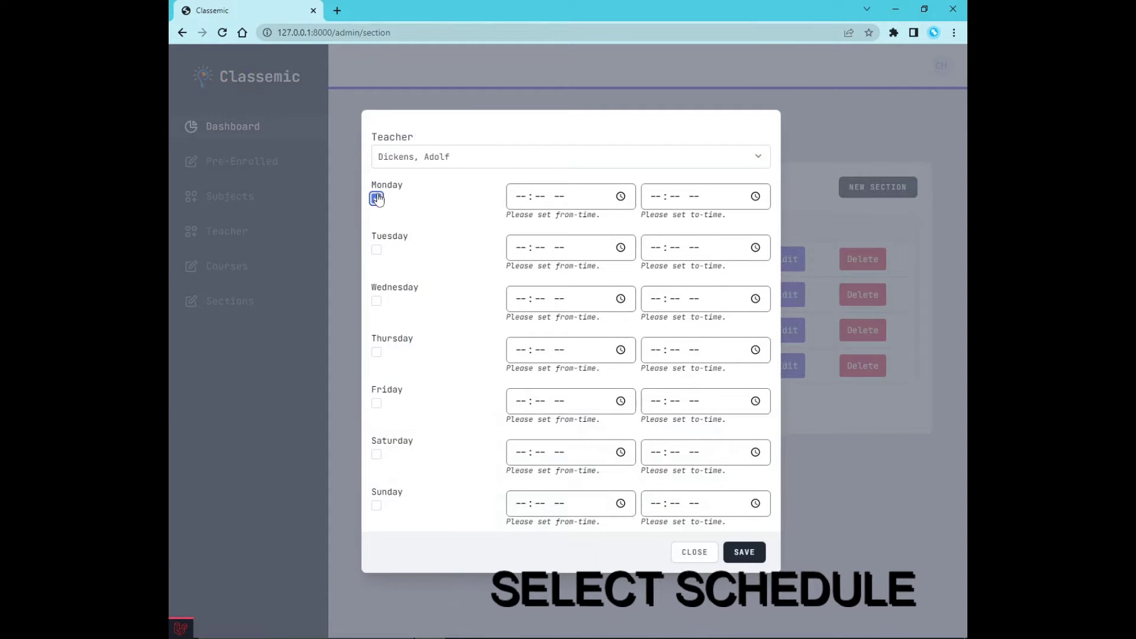
Set the Monday start time to 06:49 AM
left_click(620, 197)
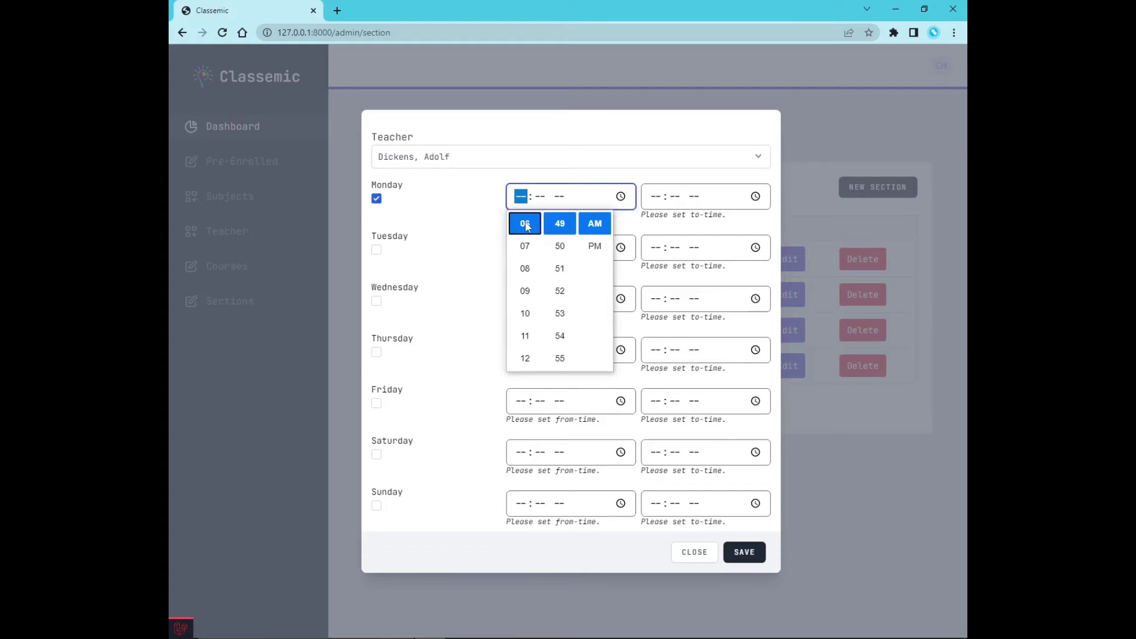
scroll(558, 235, "up", 2)
scroll(559, 235, "up", 1)
scroll(560, 236, "up", 1)
scroll(561, 235, "up", 1)
scroll(560, 234, "down", 1)
scroll(562, 235, "down", 1)
scroll(563, 235, "down", 1)
scroll(562, 235, "down", 1)
scroll(562, 235, "down", 1)
scroll(563, 232, "down", 1)
scroll(562, 231, "up", 2)
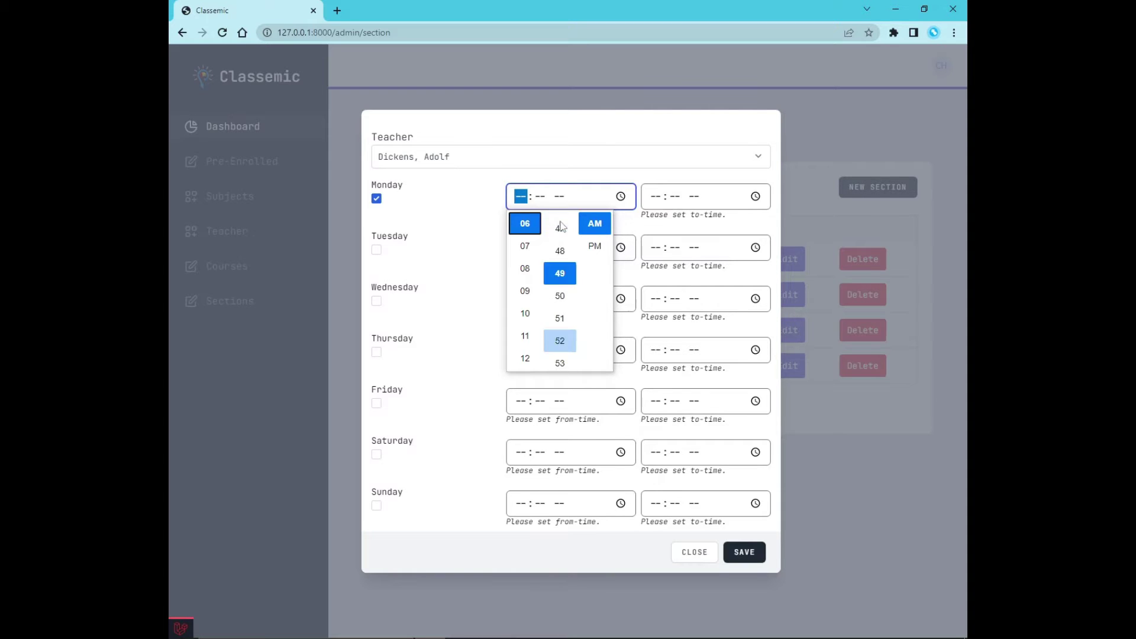
left_click(567, 271)
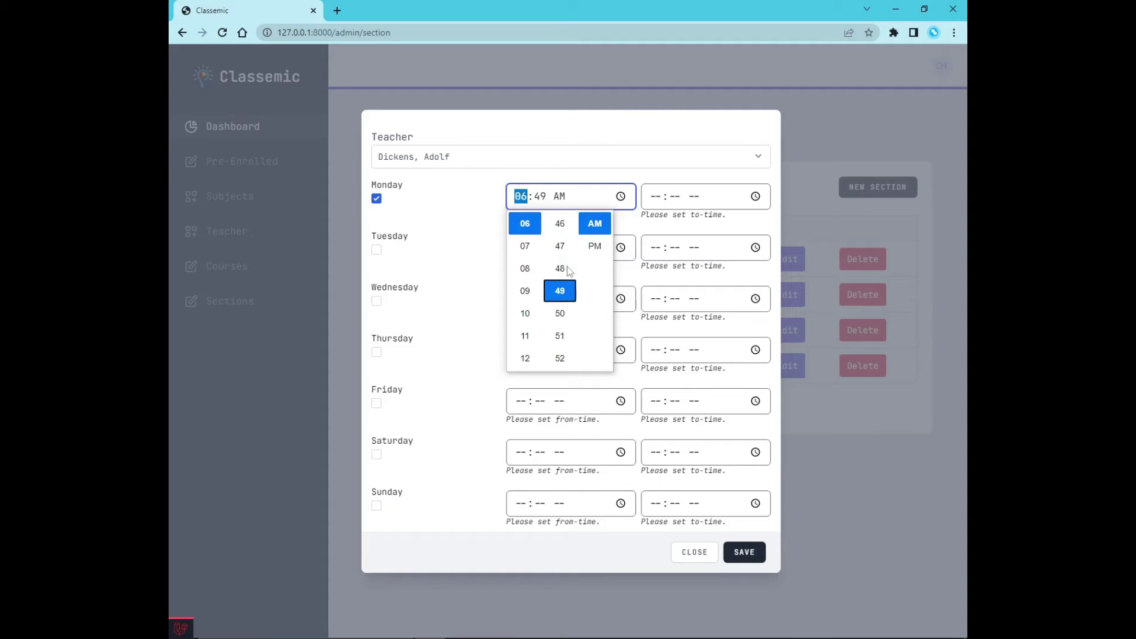
Set the Monday end time to 10:49 AM and save the CCS 101 schedule
left_click(755, 196)
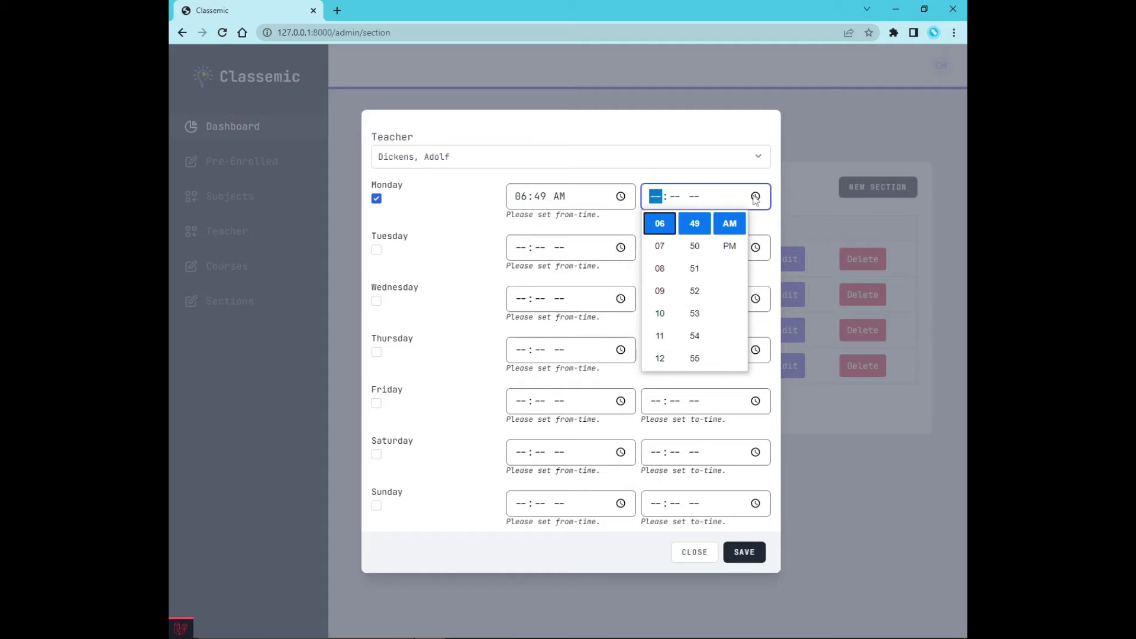
left_click(667, 245)
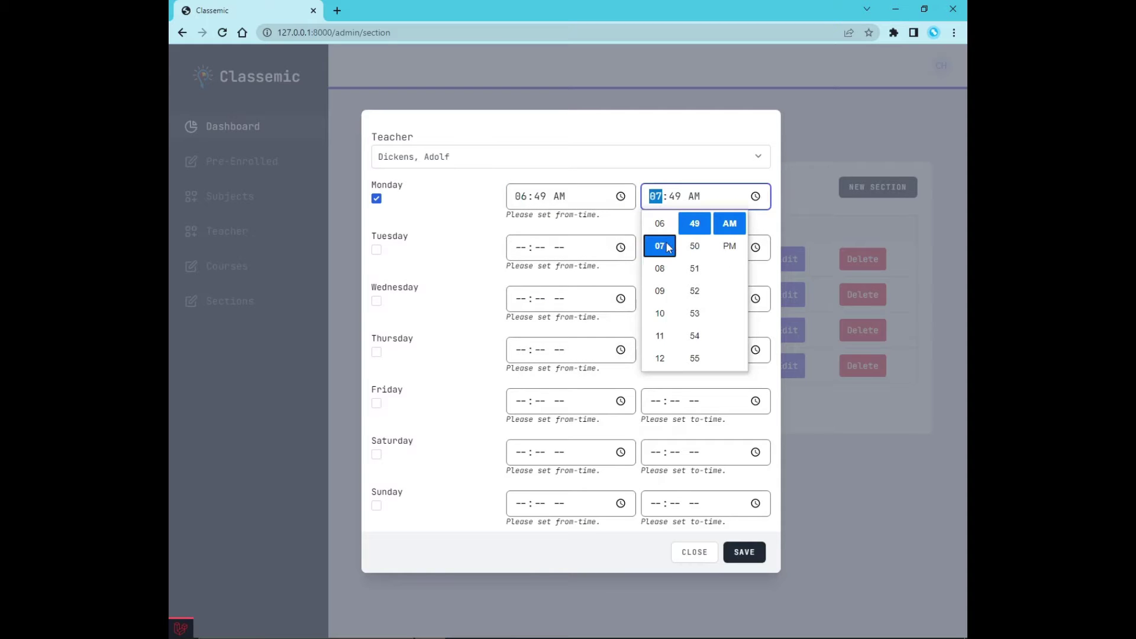
left_click(661, 315)
left_click(734, 200)
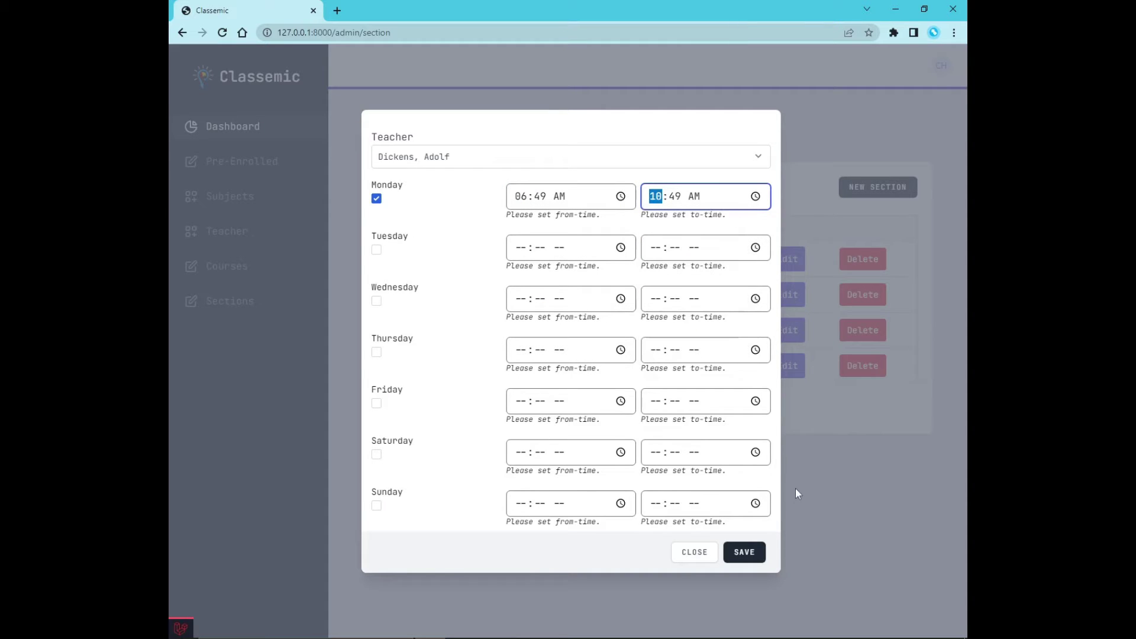
left_click(749, 550)
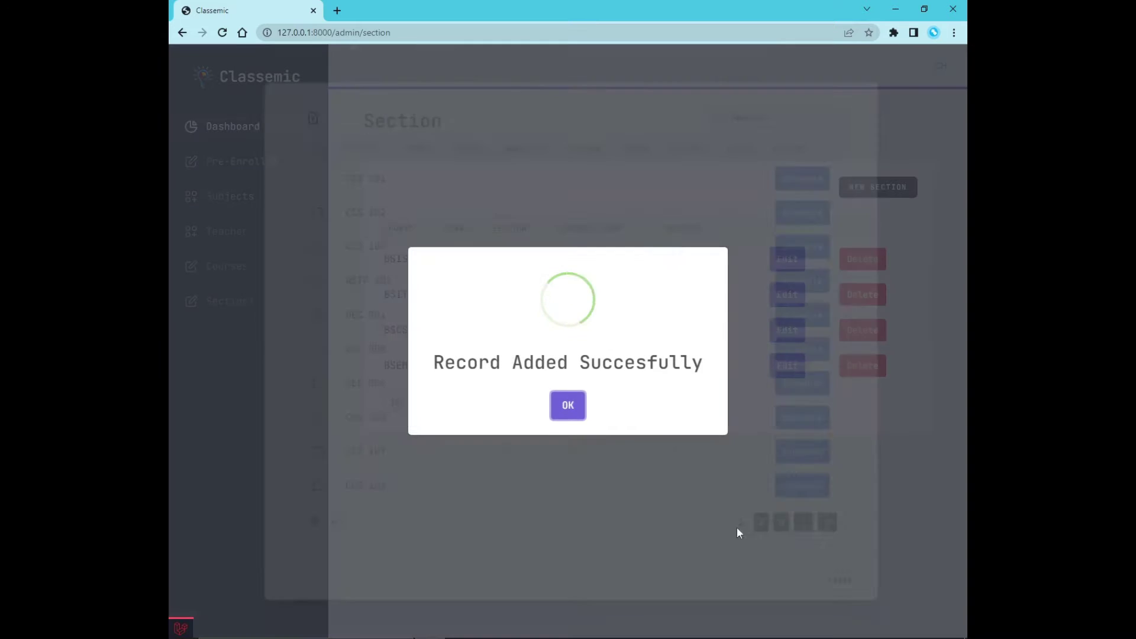
left_click(569, 405)
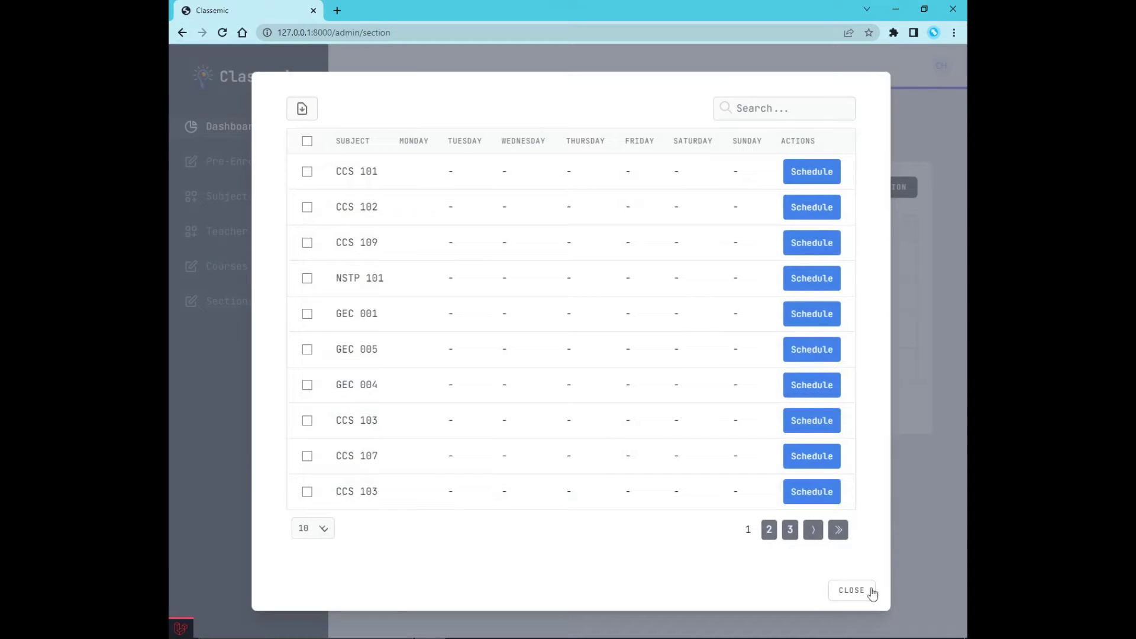
left_click(872, 591)
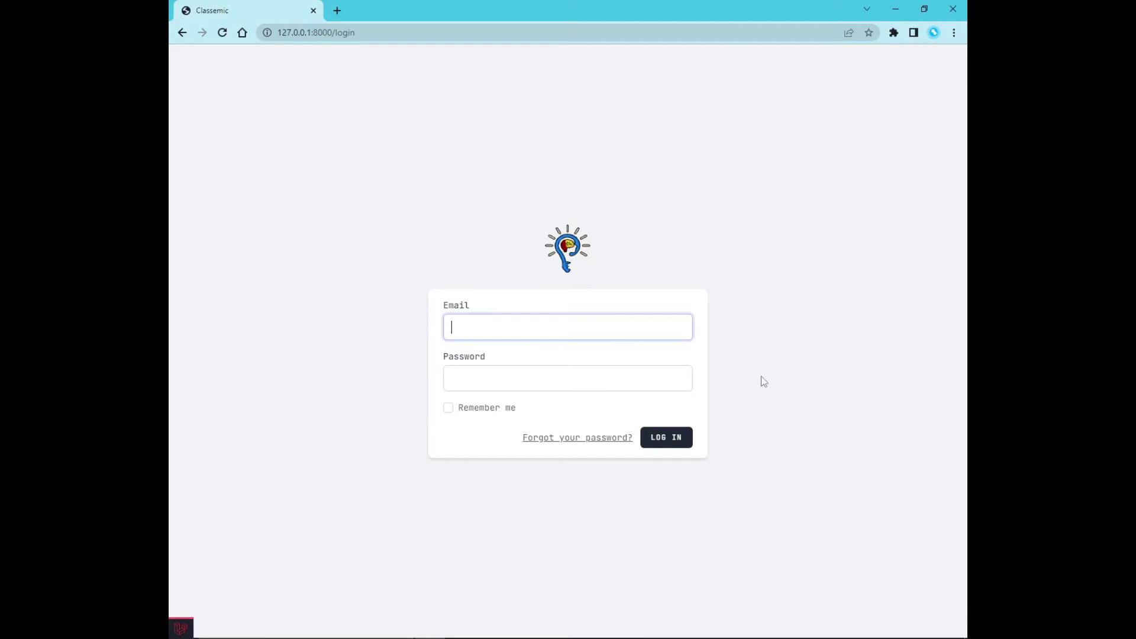
Sign in with the instructor's email and password, open the BSIS 1-A class, and view its assignments
type("adolfdickens@example.net")
left_click(665, 377)
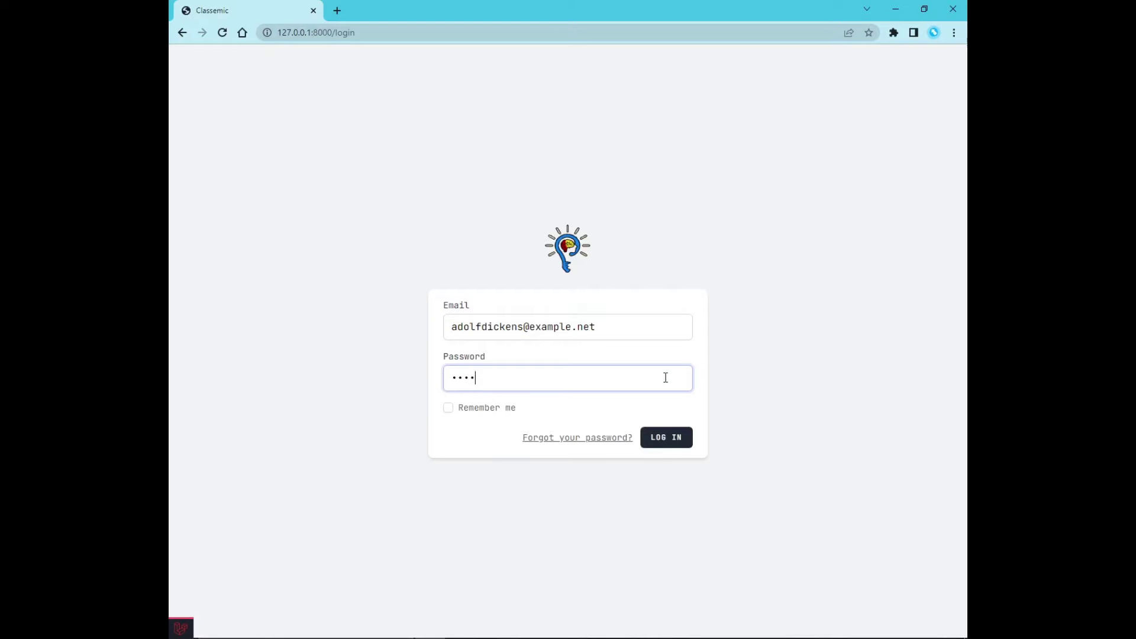
left_click(669, 438)
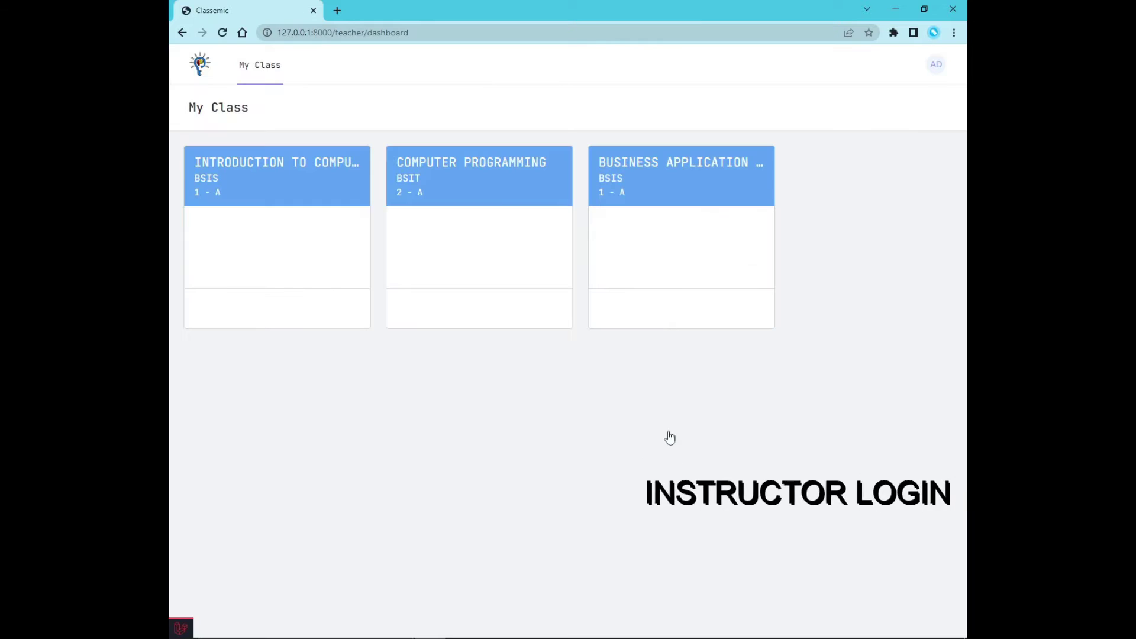
left_click(264, 165)
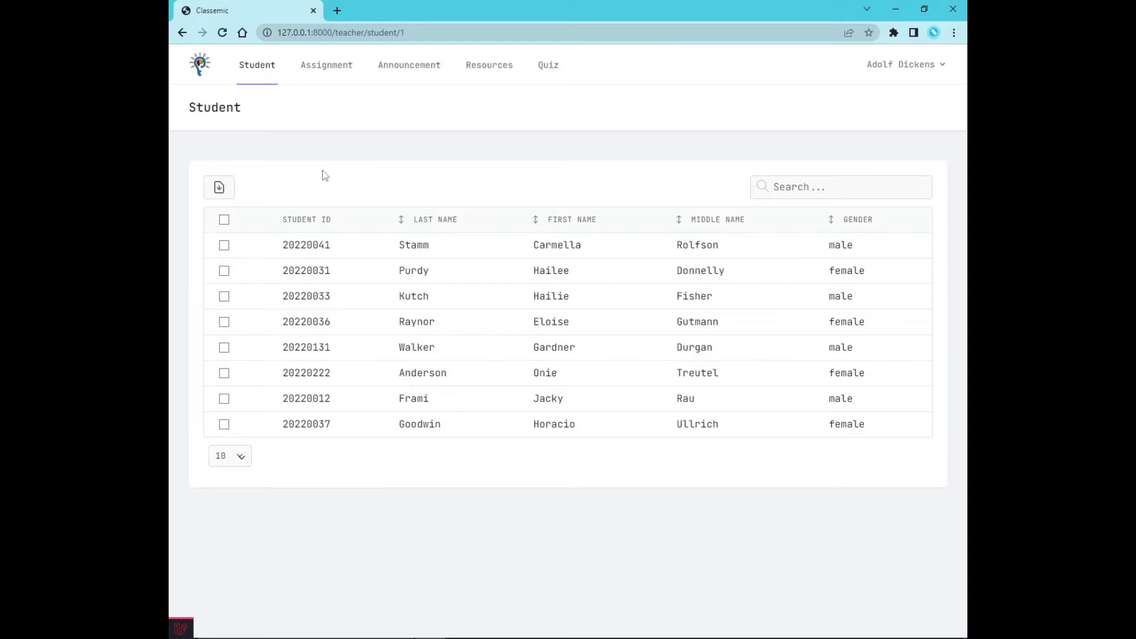
left_click(314, 80)
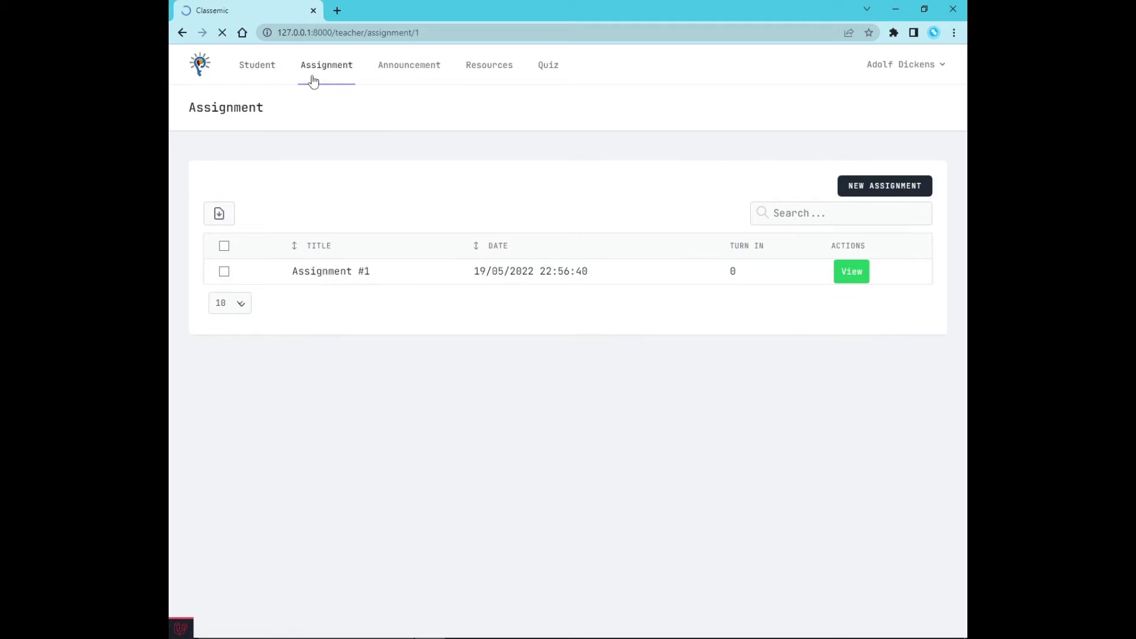
Create Assignment #2 with a description for BSIS 1-A - CCS 101 and BSIT 2-A - CCS 102, then save
left_click(884, 190)
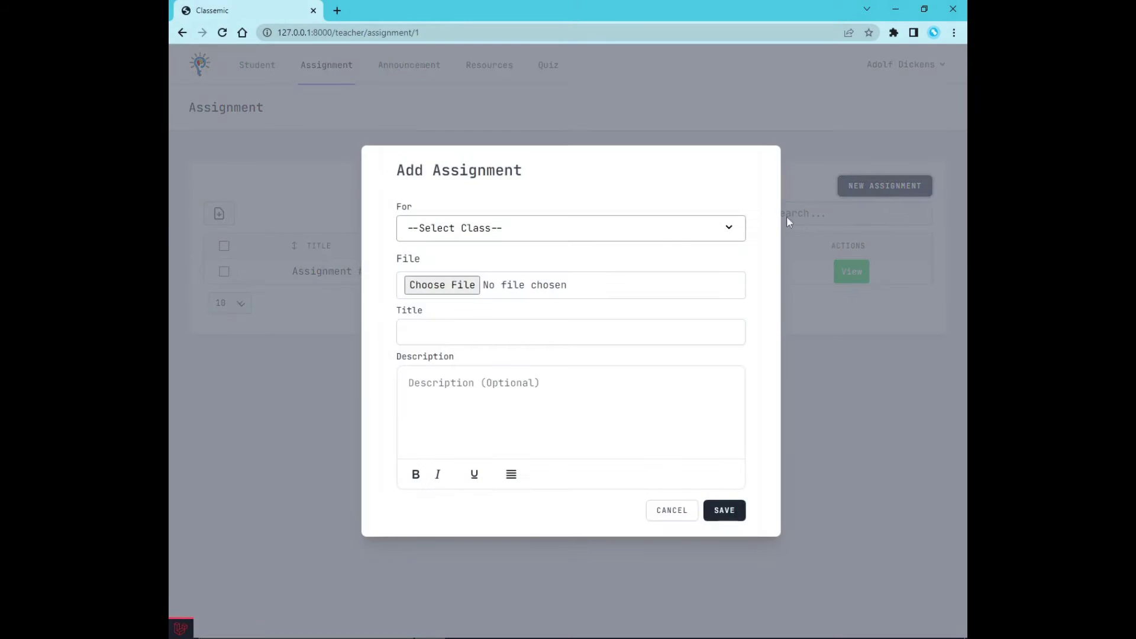
left_click(562, 235)
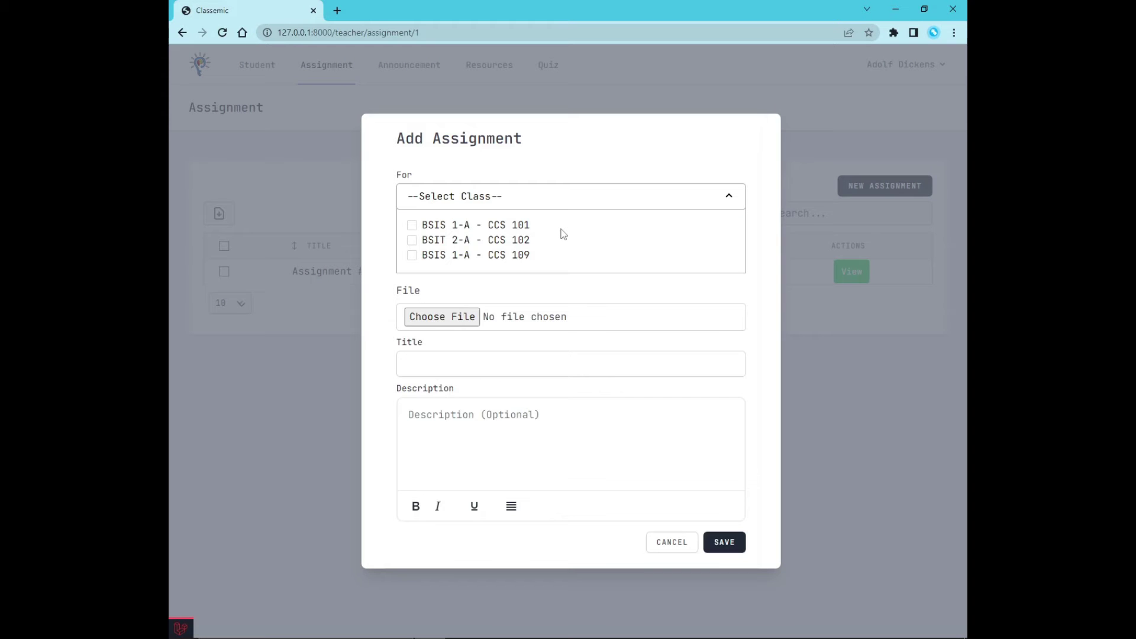
left_click(412, 225)
left_click(413, 240)
left_click(449, 364)
type("Assignment #2")
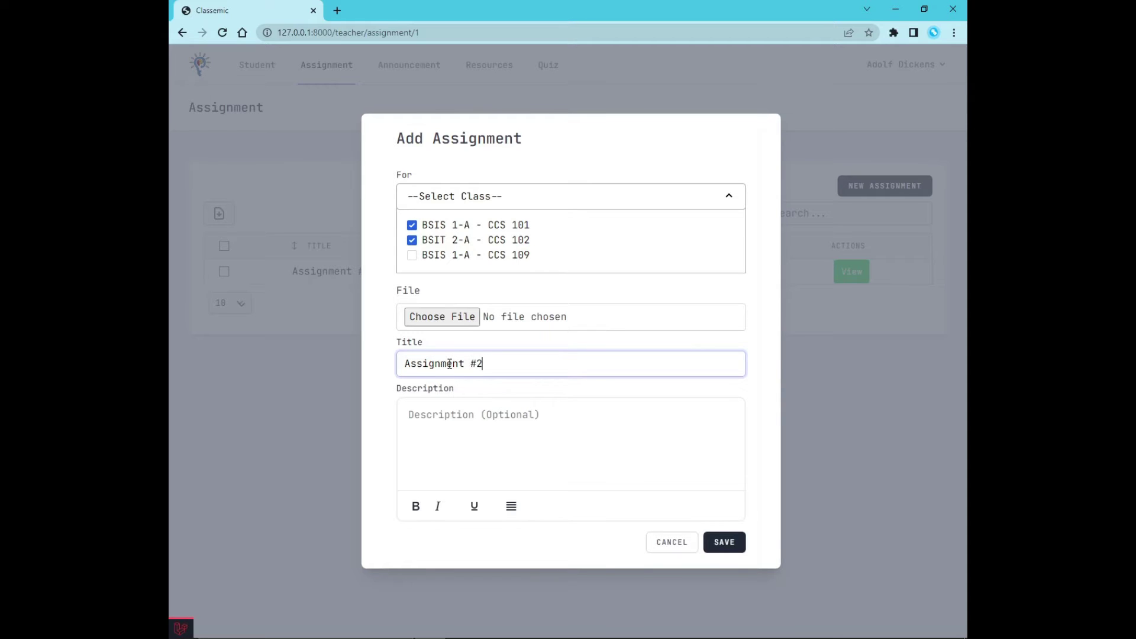
left_click(474, 415)
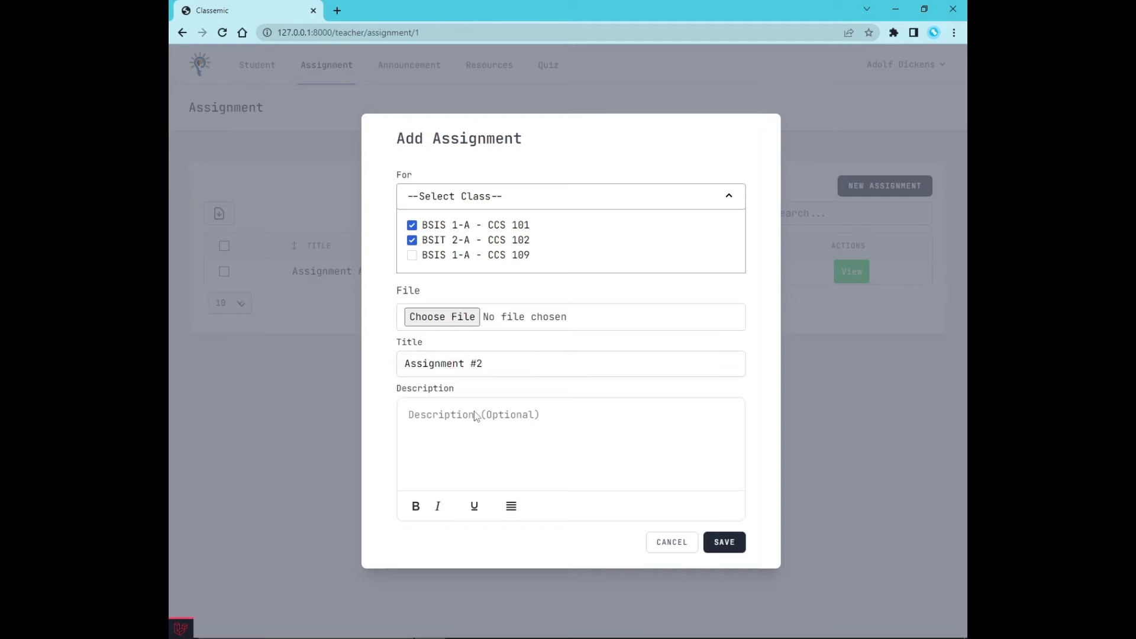
left_click(723, 541)
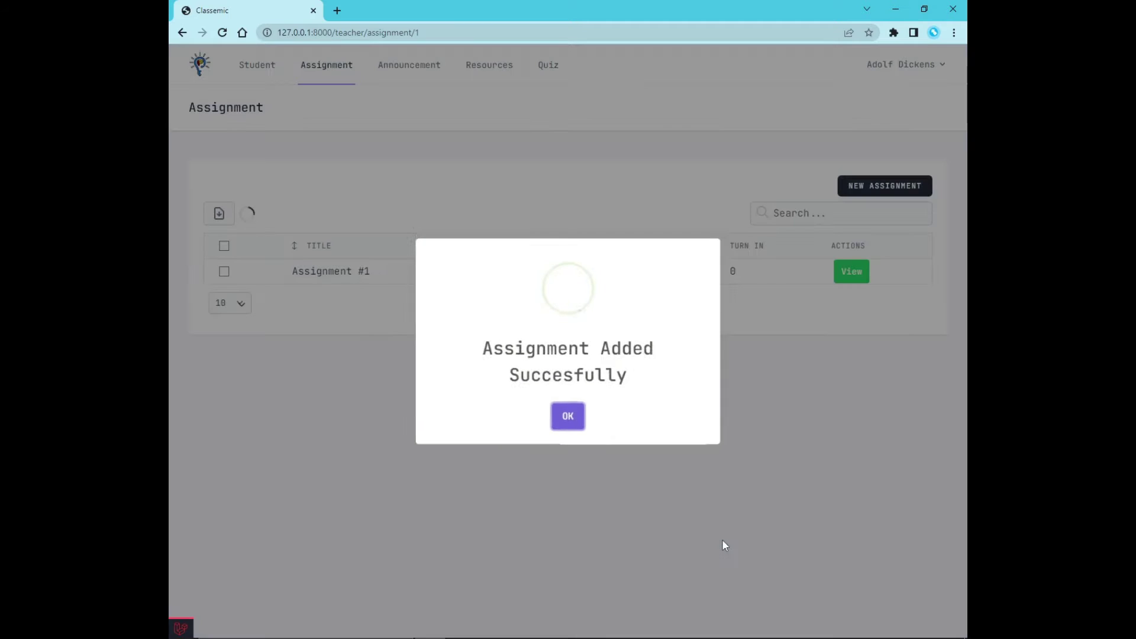
left_click(567, 421)
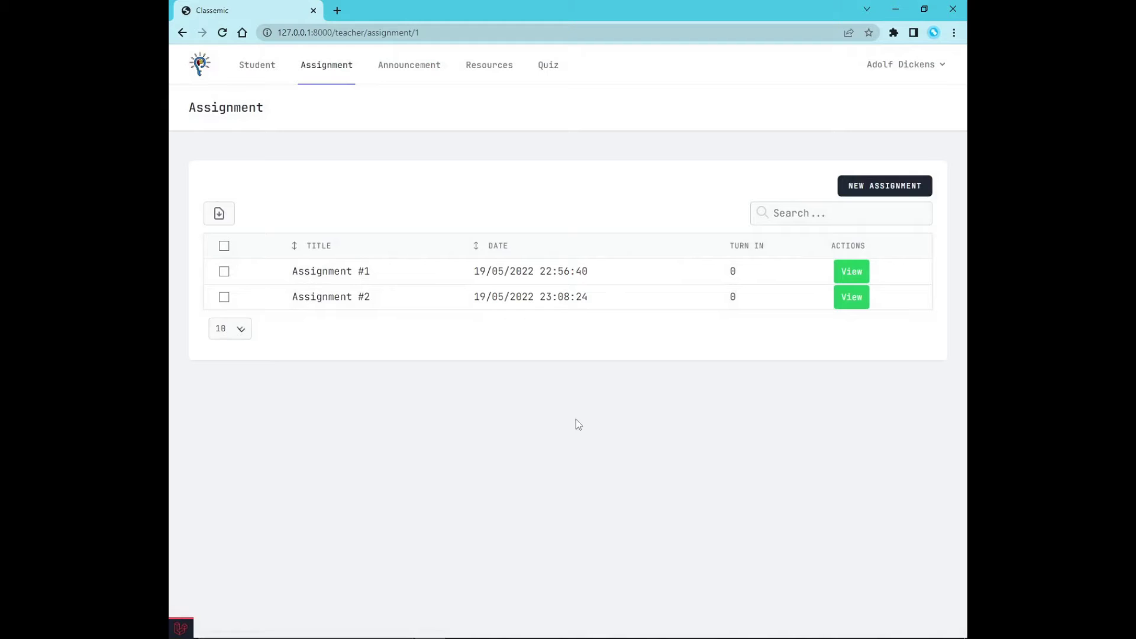
Post a 'hello class' announcement on the Announcement tab and refresh to show it
left_click(423, 82)
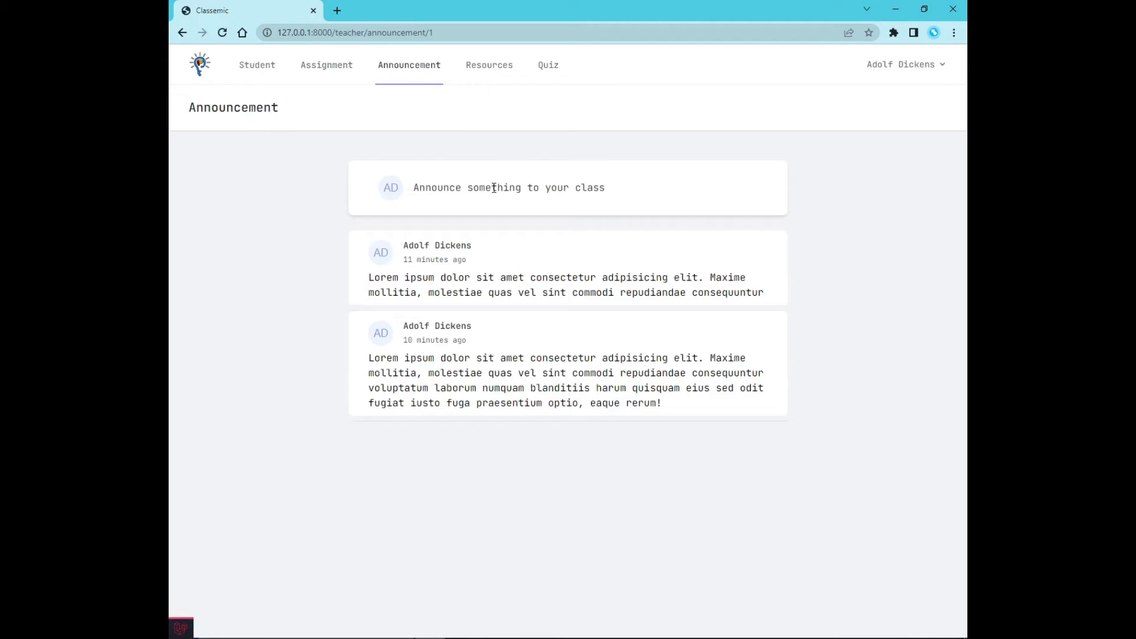
left_click(494, 188)
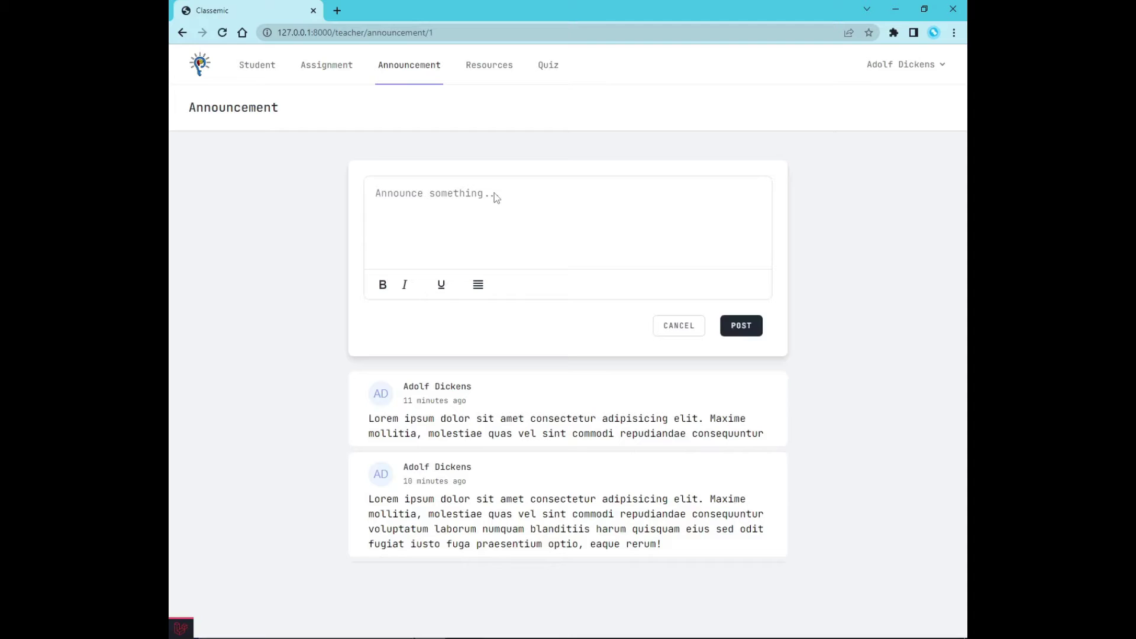
type("hello ")
type("class")
left_click(729, 328)
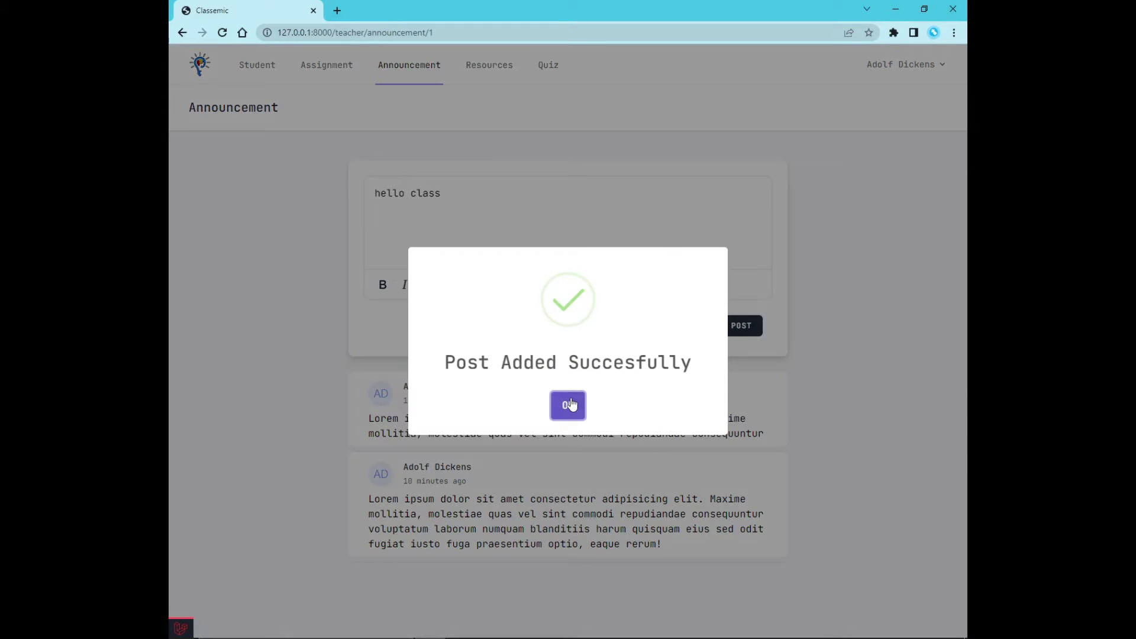
left_click(570, 404)
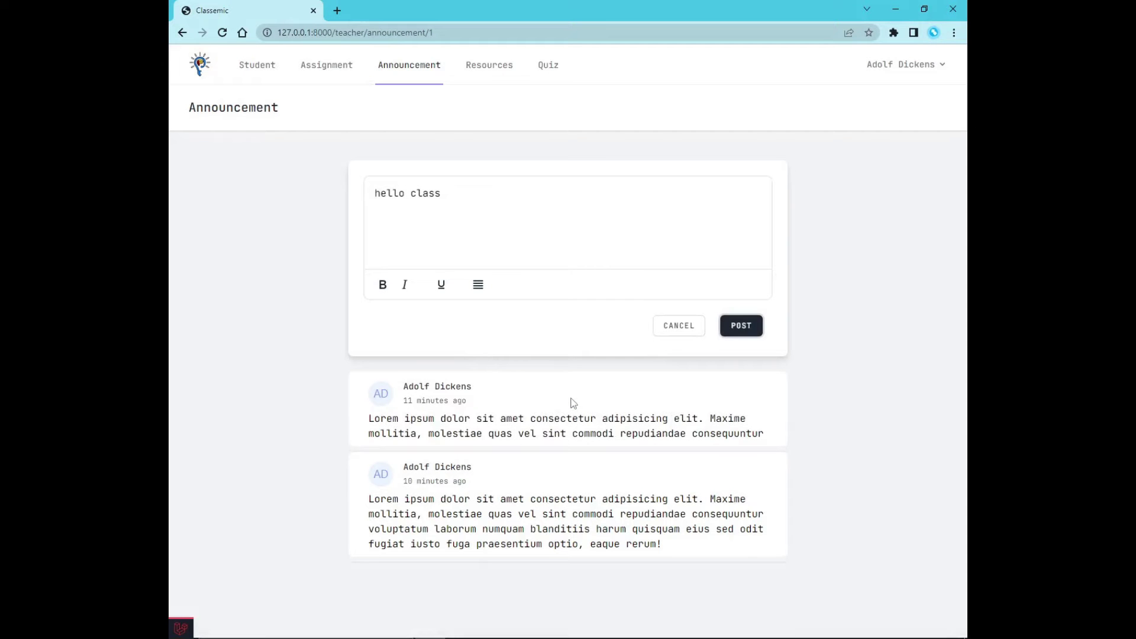
left_click(223, 33)
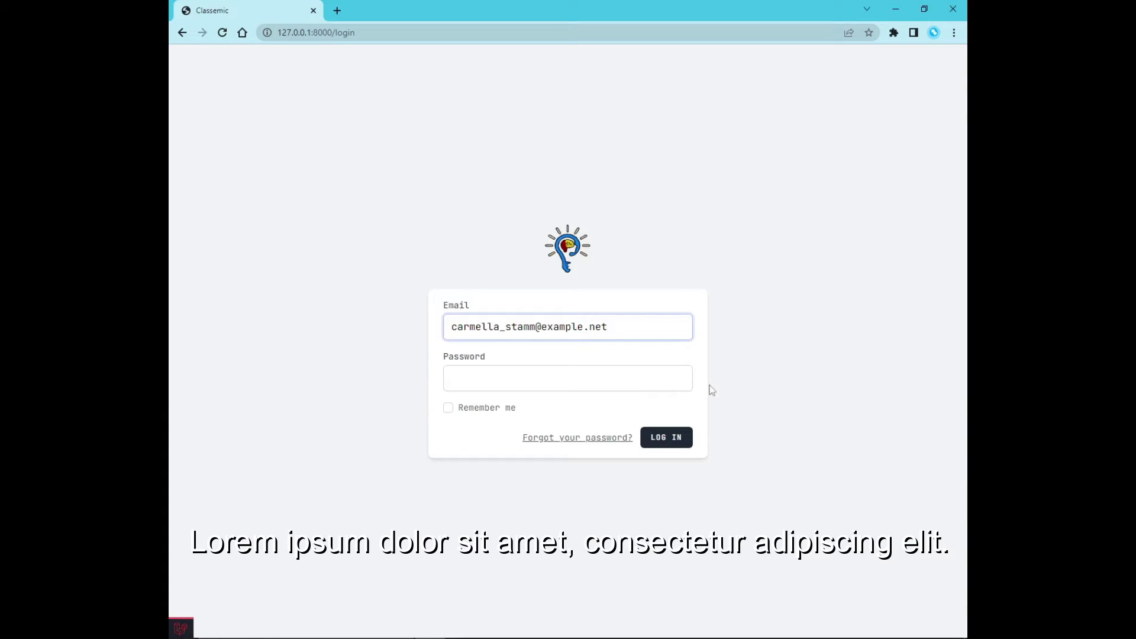
Log in as the student by entering the account password
left_click(673, 379)
type("pa")
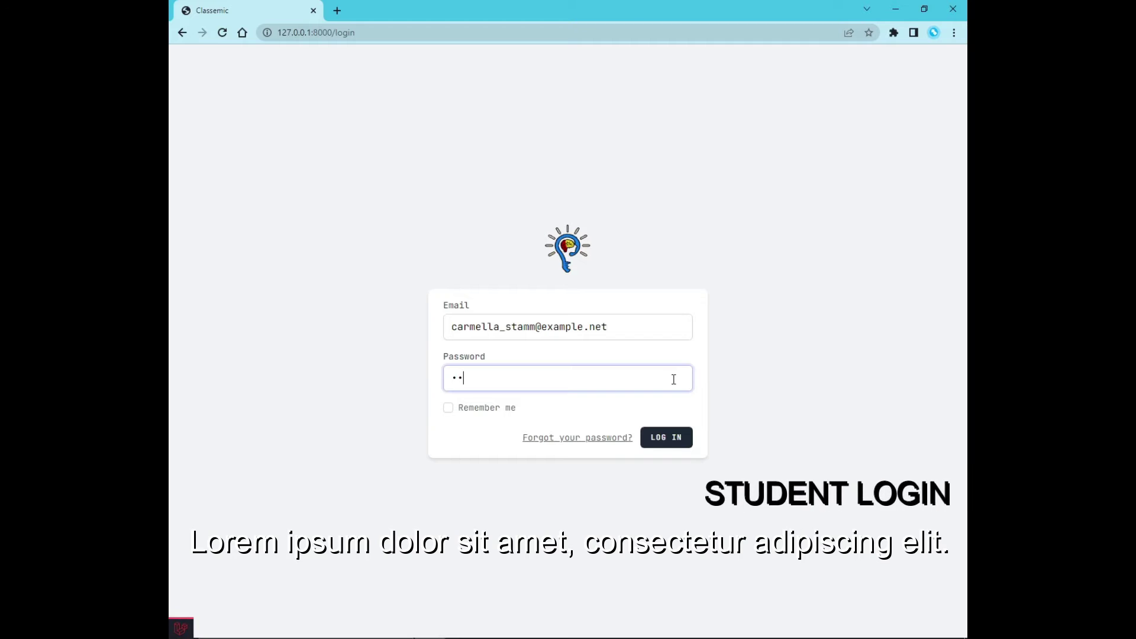
type("ss")
key("Return")
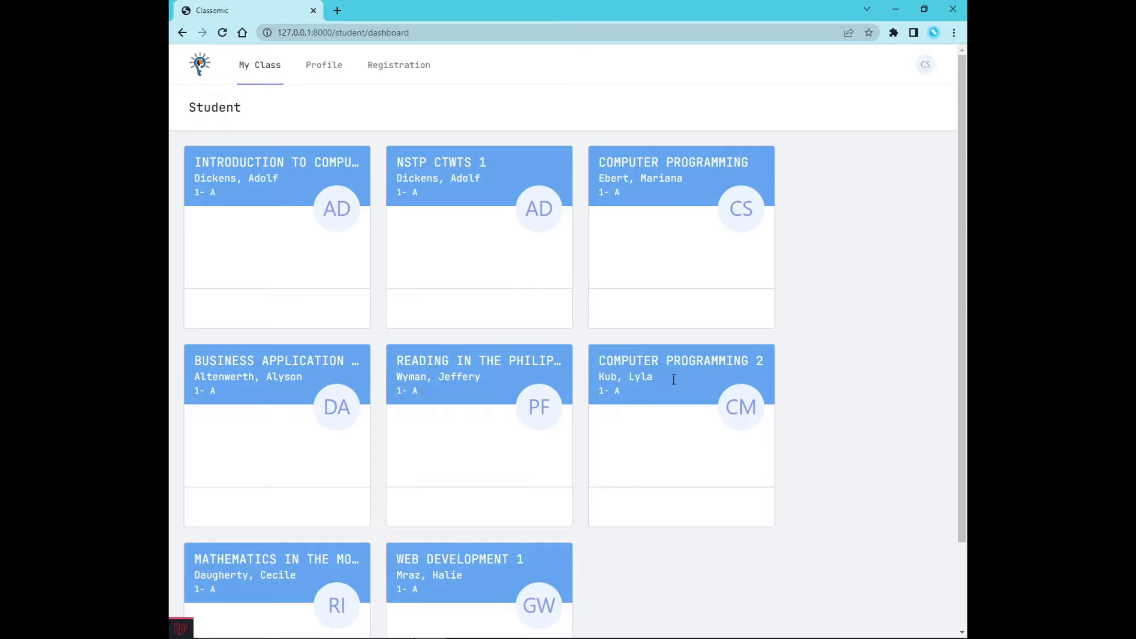
Review the student's profile, then open the first class's Members page
left_click(335, 82)
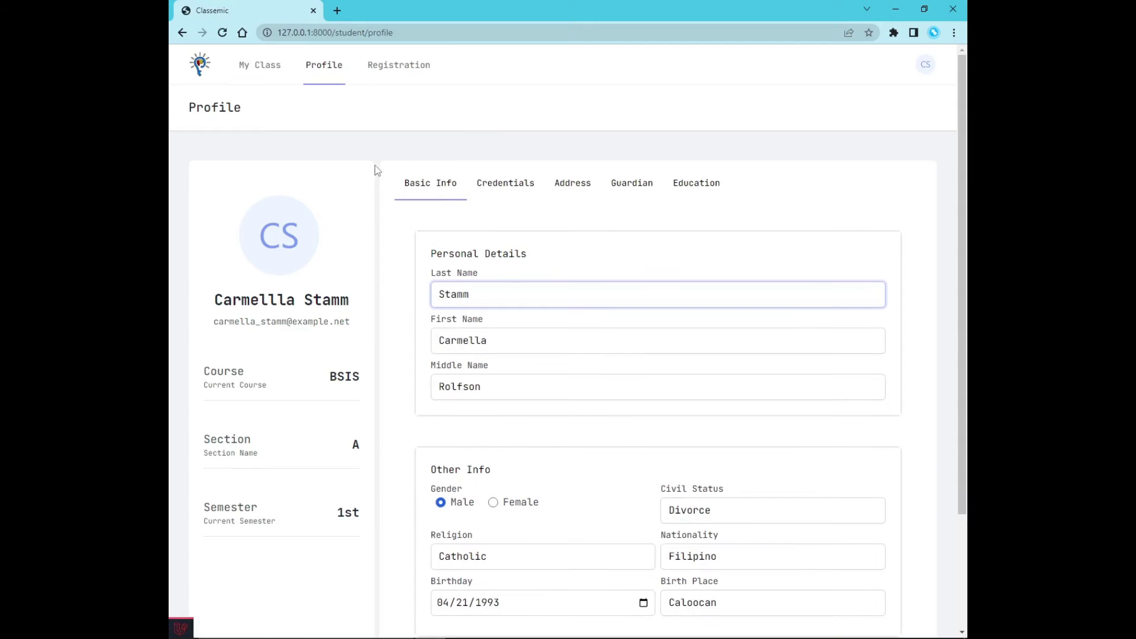
scroll(378, 170, "down", 2)
scroll(378, 170, "up", 2)
left_click(263, 78)
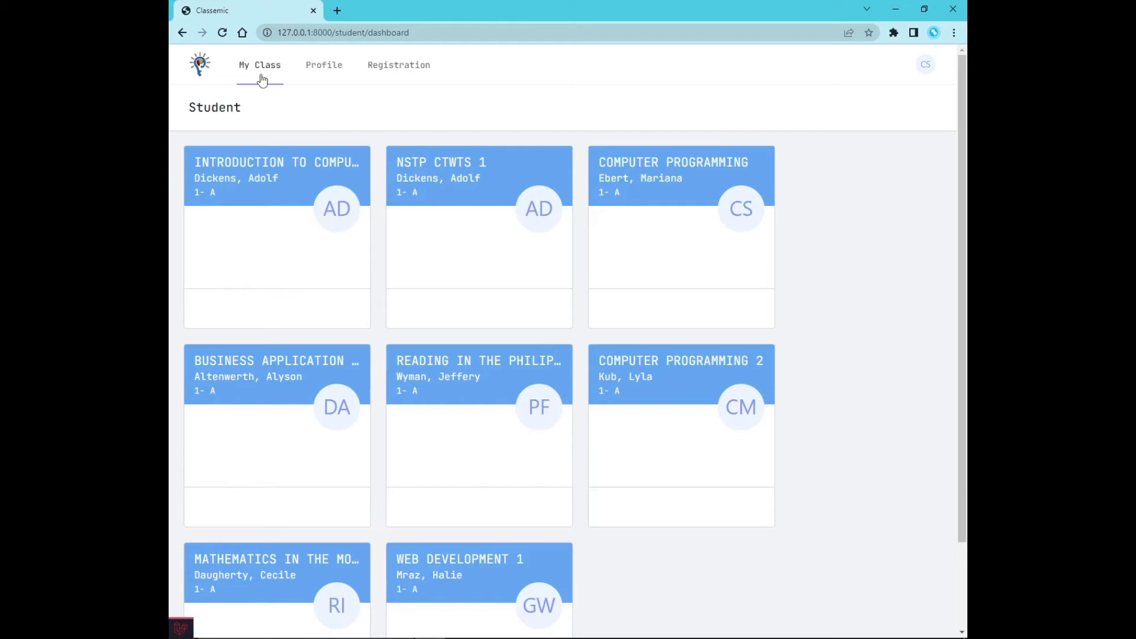
left_click(283, 160)
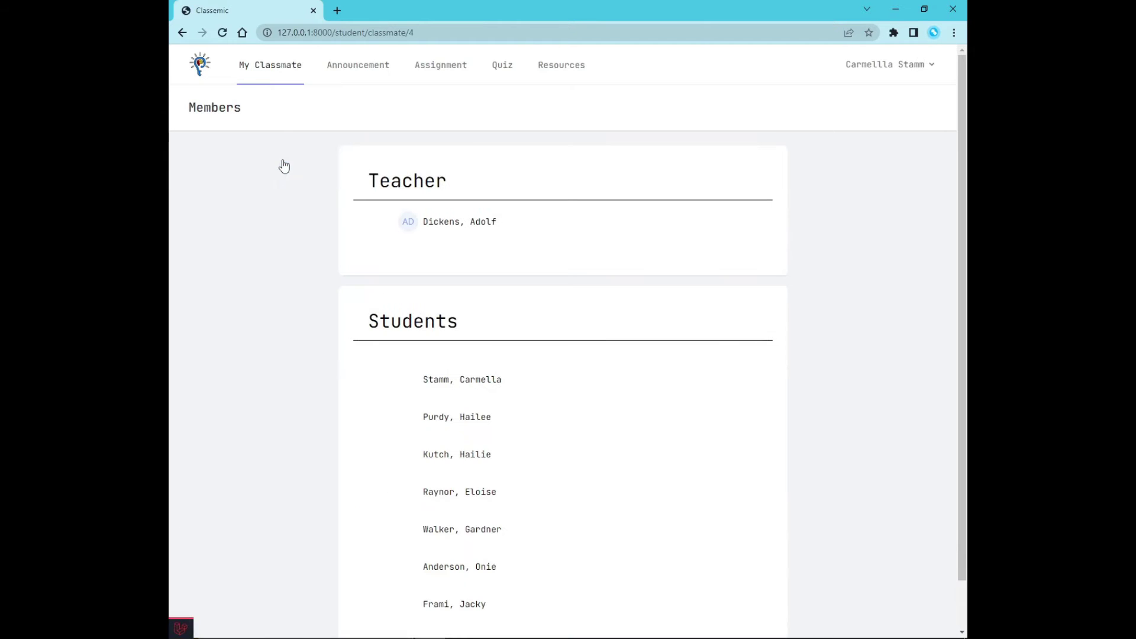
scroll(803, 186, "down", 1)
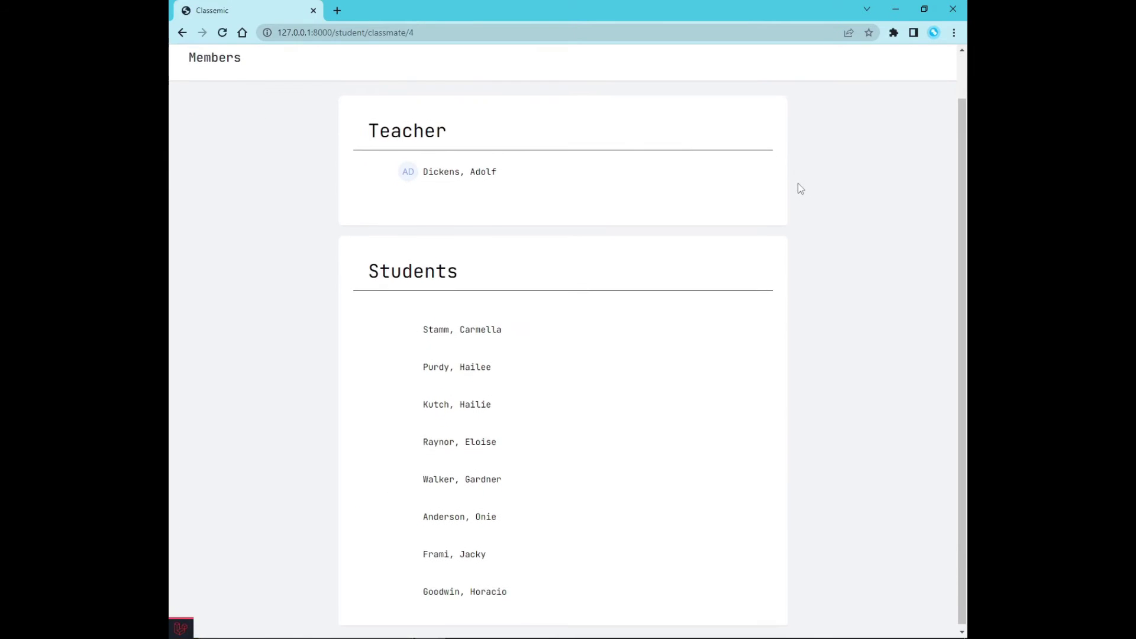
scroll(799, 186, "up", 1)
Hand in Assignment#2.docx as the student's work for Assignment #2
left_click(355, 78)
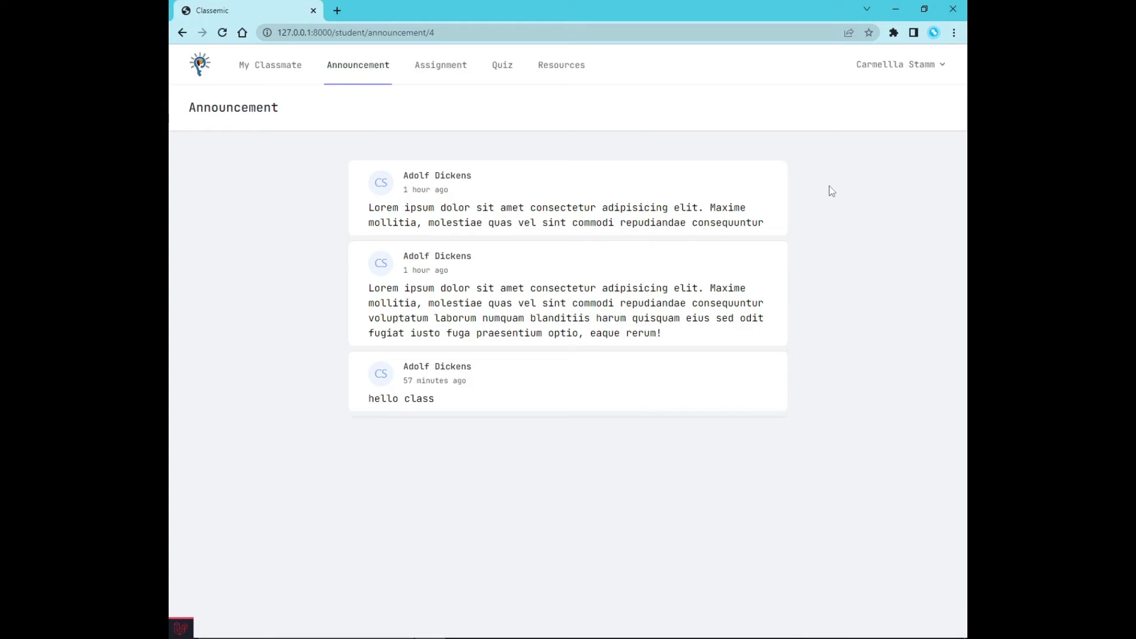
left_click(447, 84)
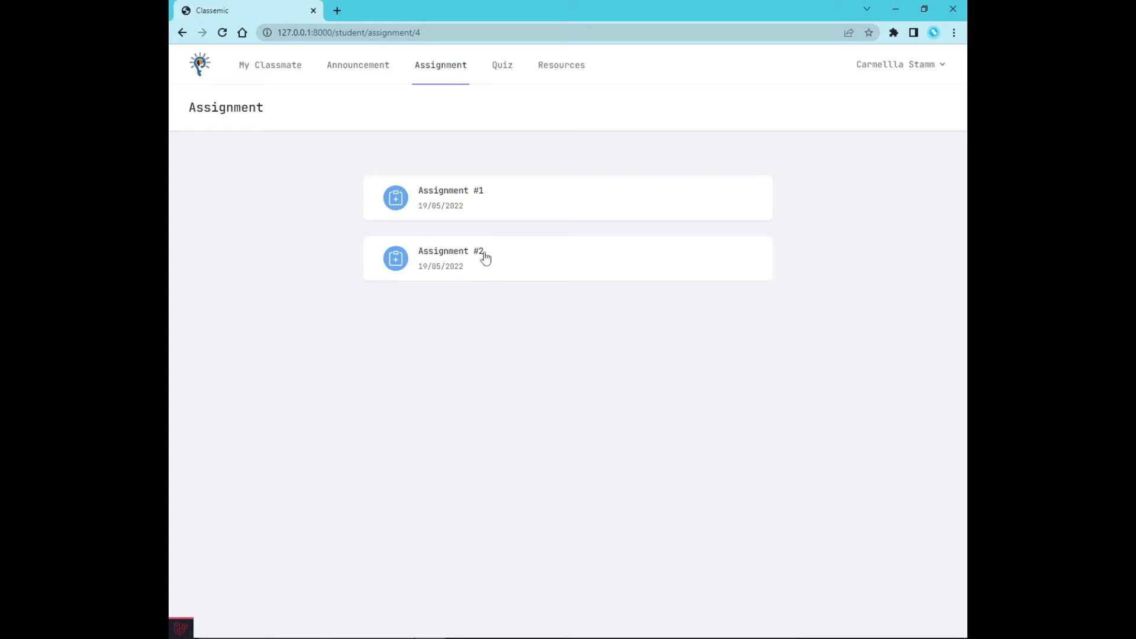
left_click(485, 258)
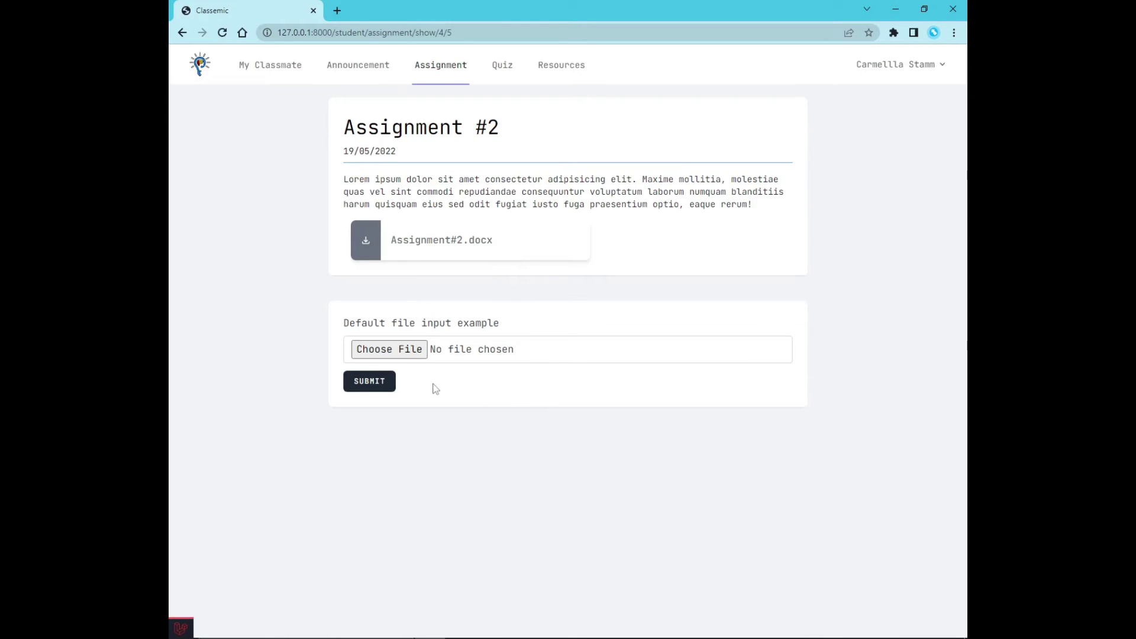
left_click(402, 352)
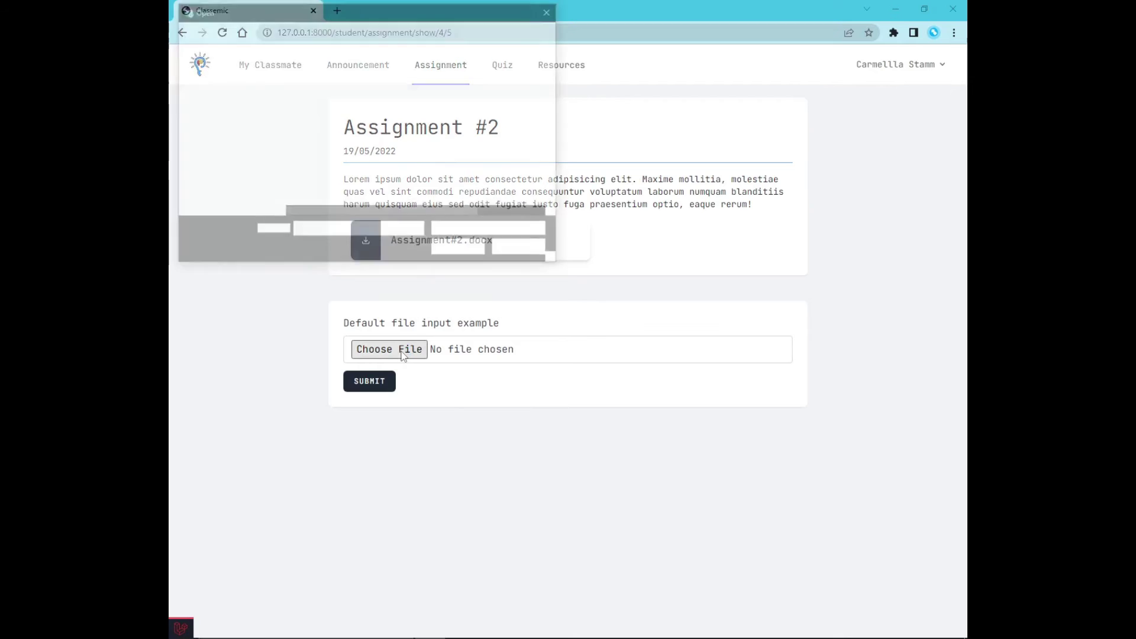
left_click(353, 163)
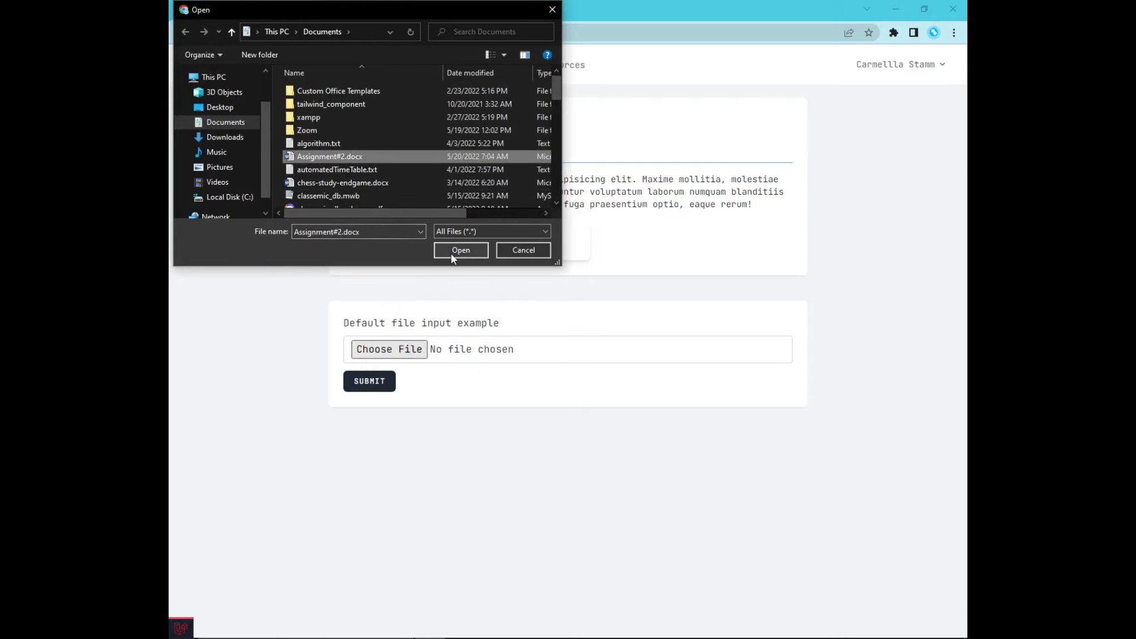
left_click(454, 251)
left_click(383, 384)
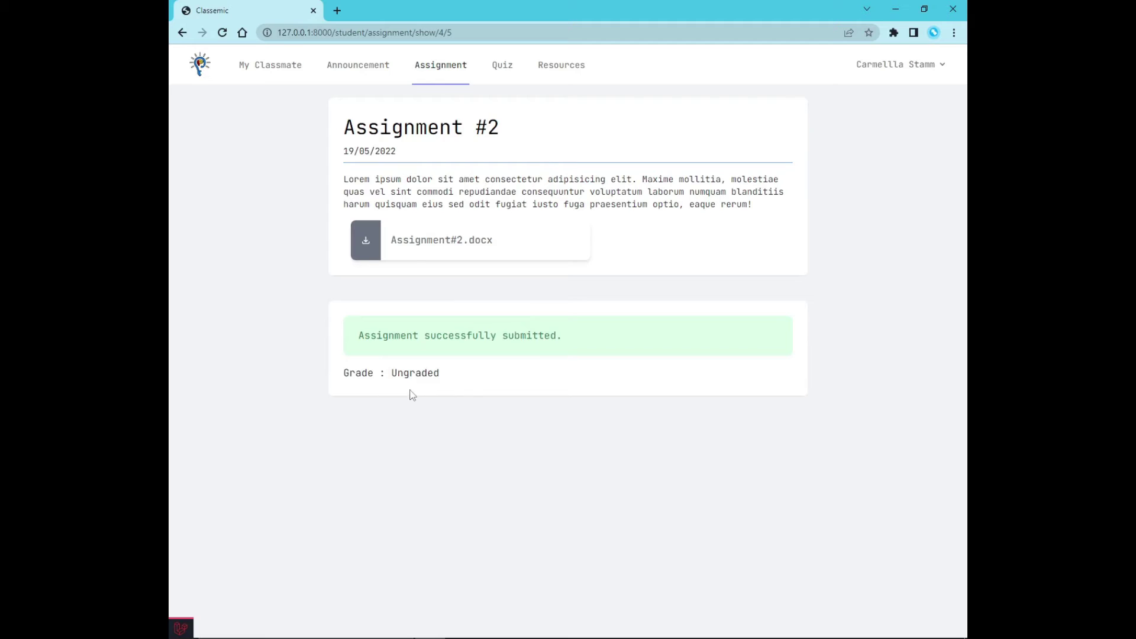
Dismiss the success message and go to the student's quiz list
left_click_drag(439, 372, 394, 370)
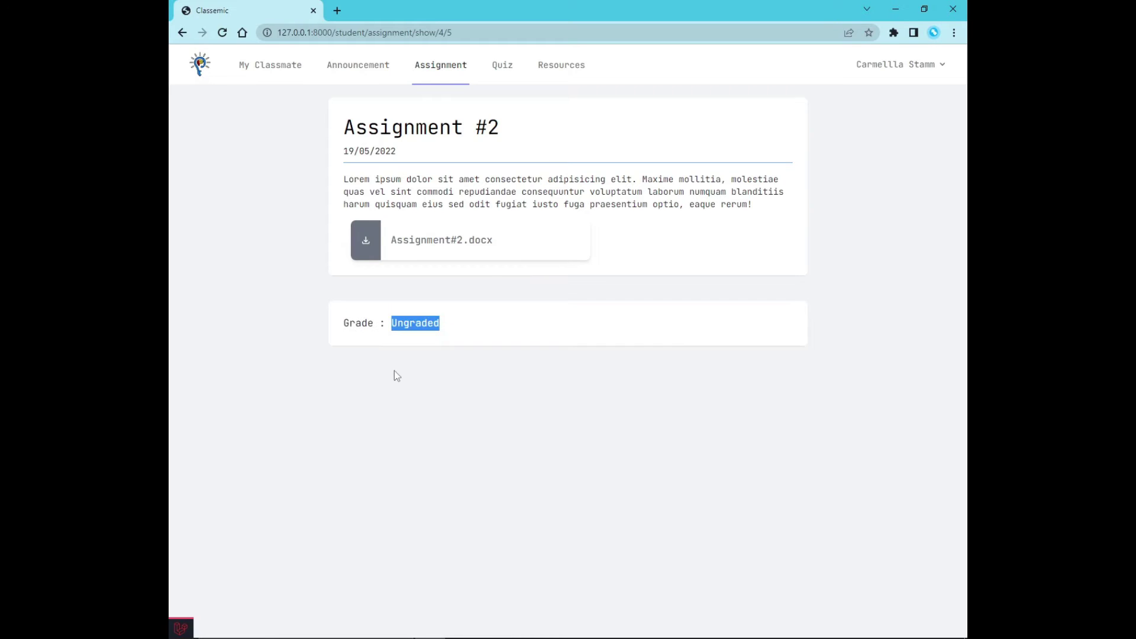
left_click(415, 380)
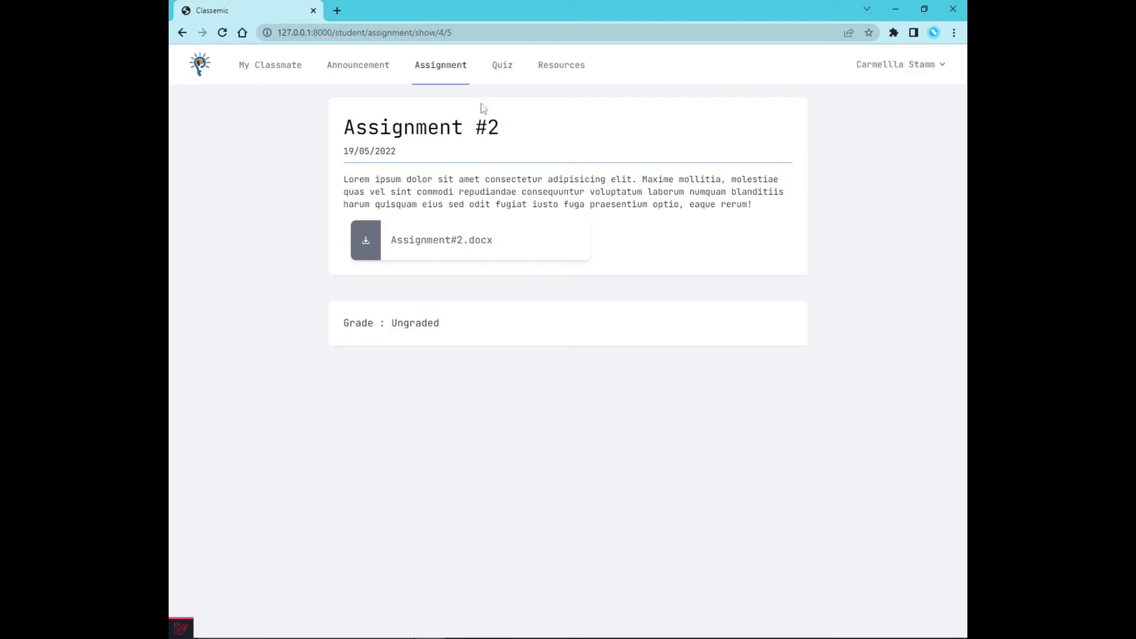
left_click(499, 81)
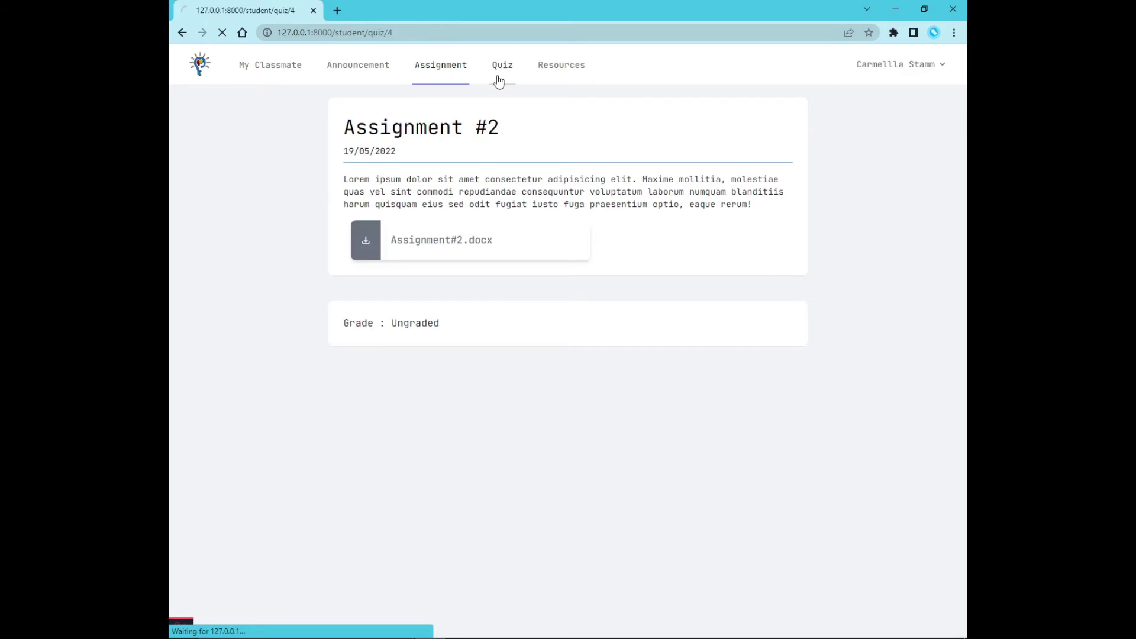
Take Quiz #1, answering Charles Babbage, Vacuum, and the electronic device definition
left_click(426, 198)
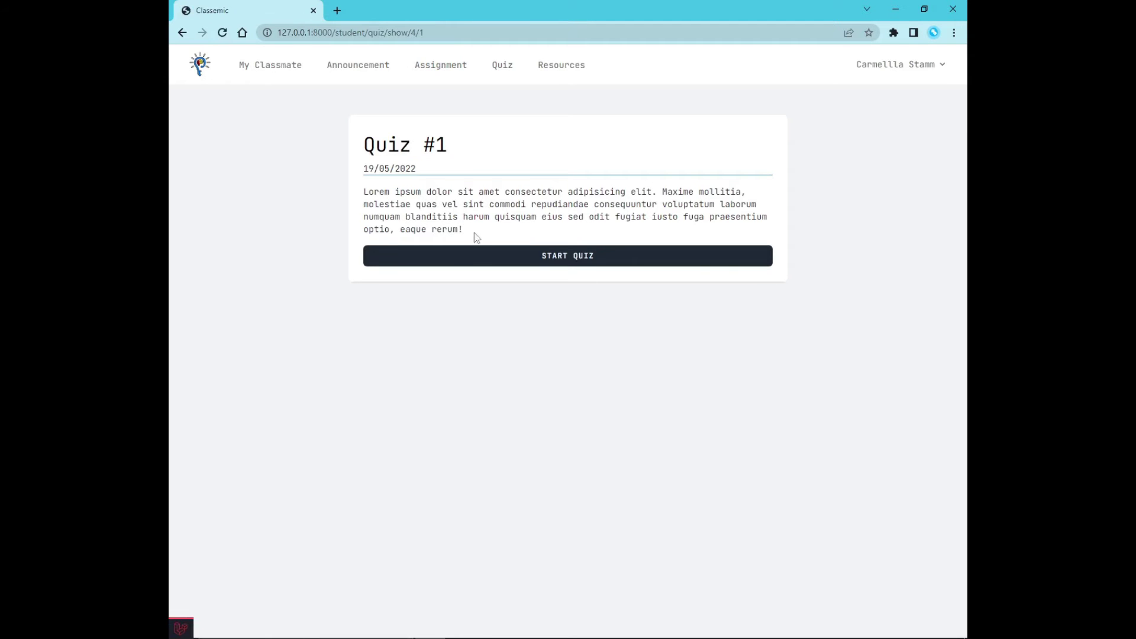
left_click(481, 255)
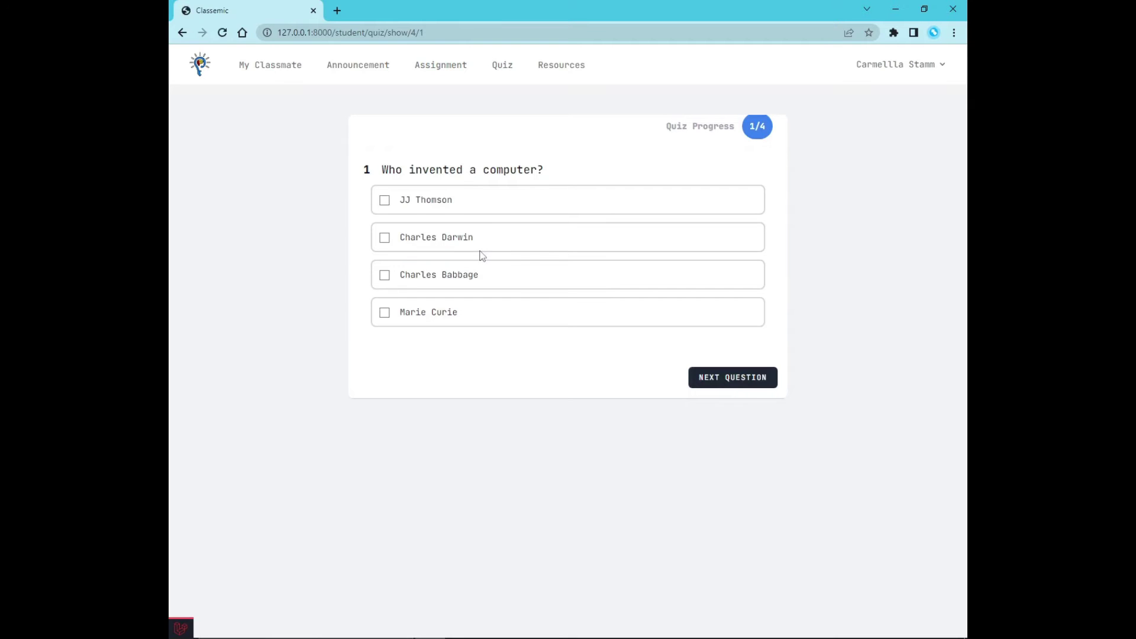
left_click(385, 275)
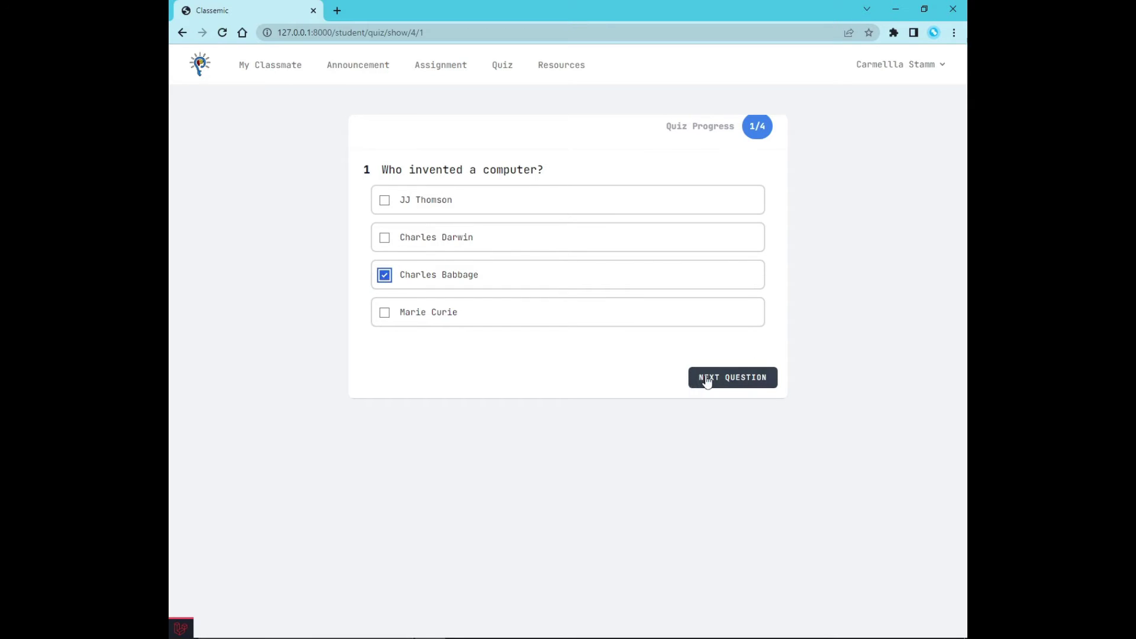
left_click(707, 381)
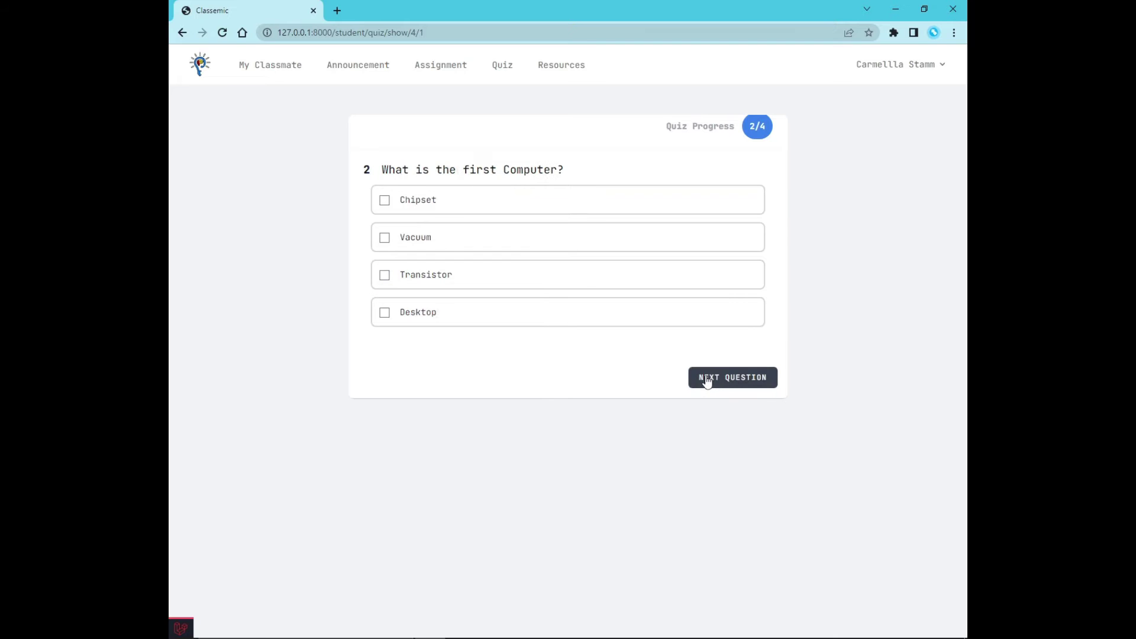
left_click(385, 237)
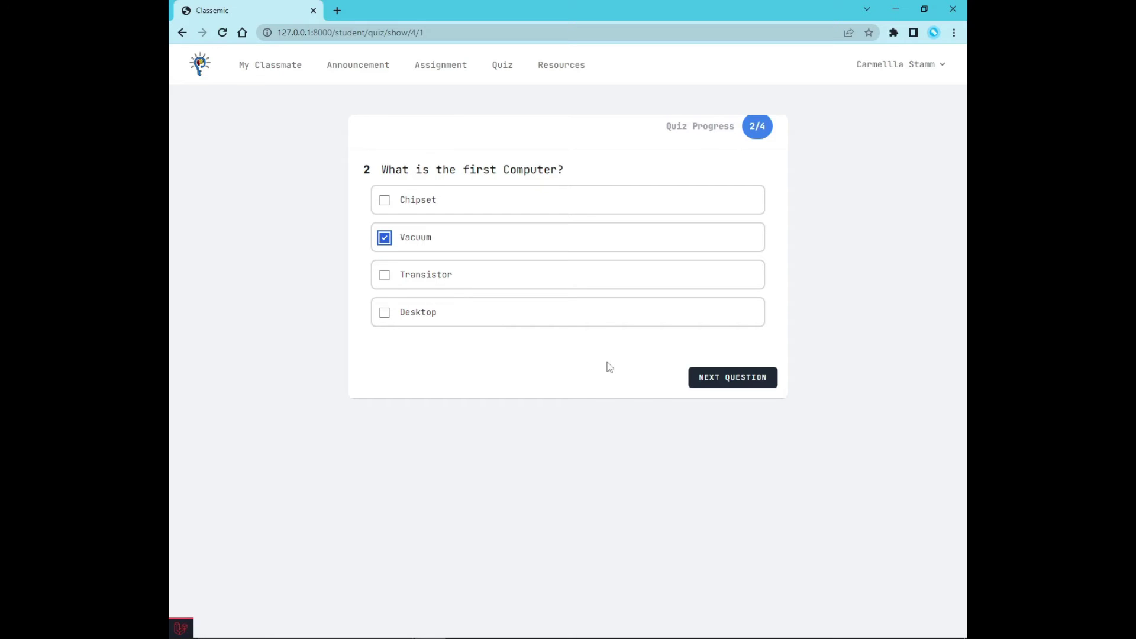
left_click(736, 379)
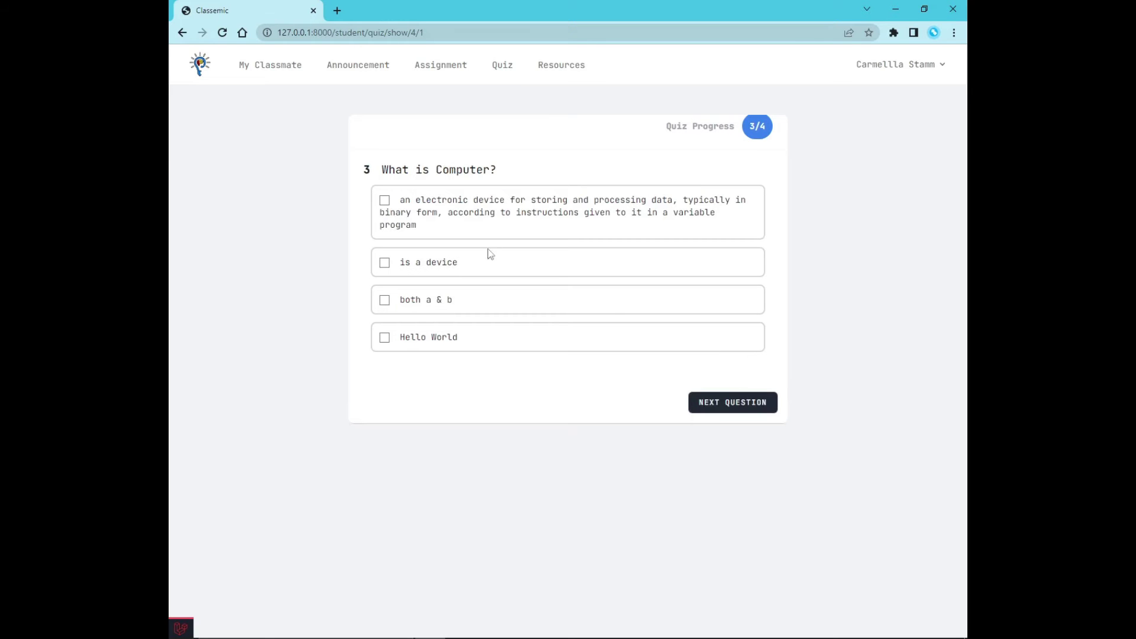
left_click(385, 201)
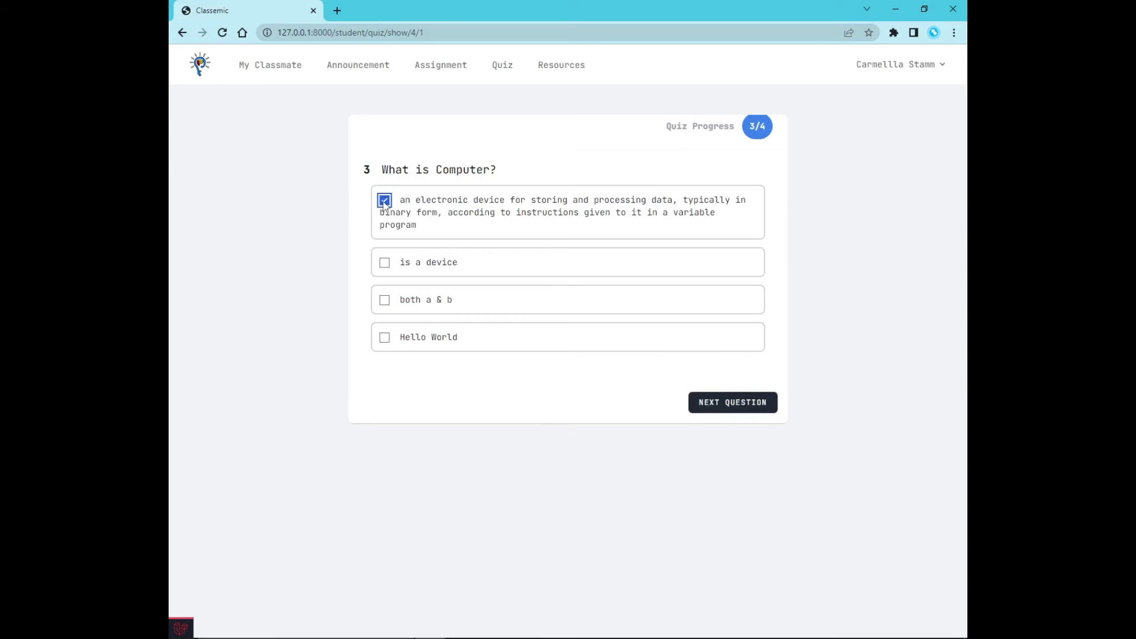
left_click(747, 402)
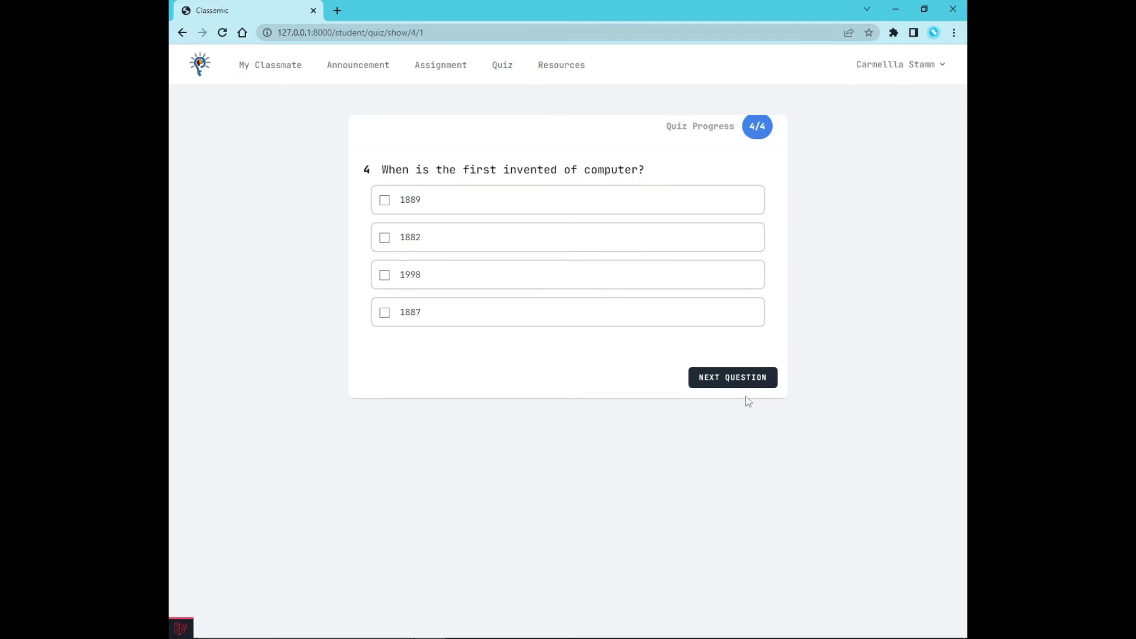
left_click(742, 383)
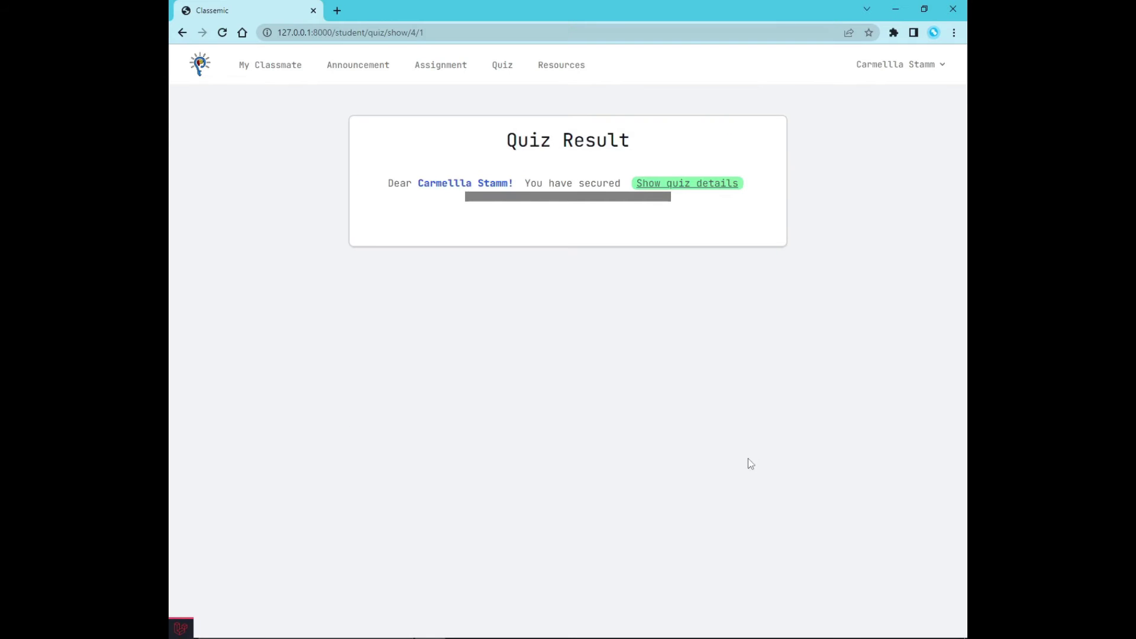
Review the Quiz #1 details showing a score of 100
left_click(716, 190)
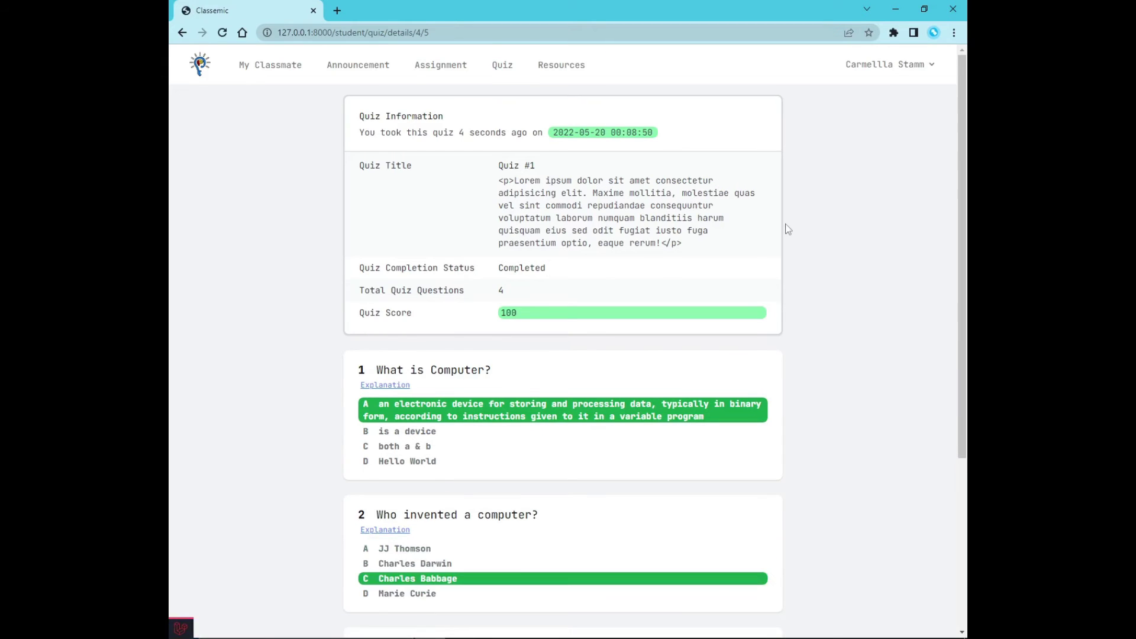
scroll(788, 230, "down", 1)
scroll(788, 229, "down", 1)
scroll(787, 230, "down", 1)
scroll(787, 230, "down", 1)
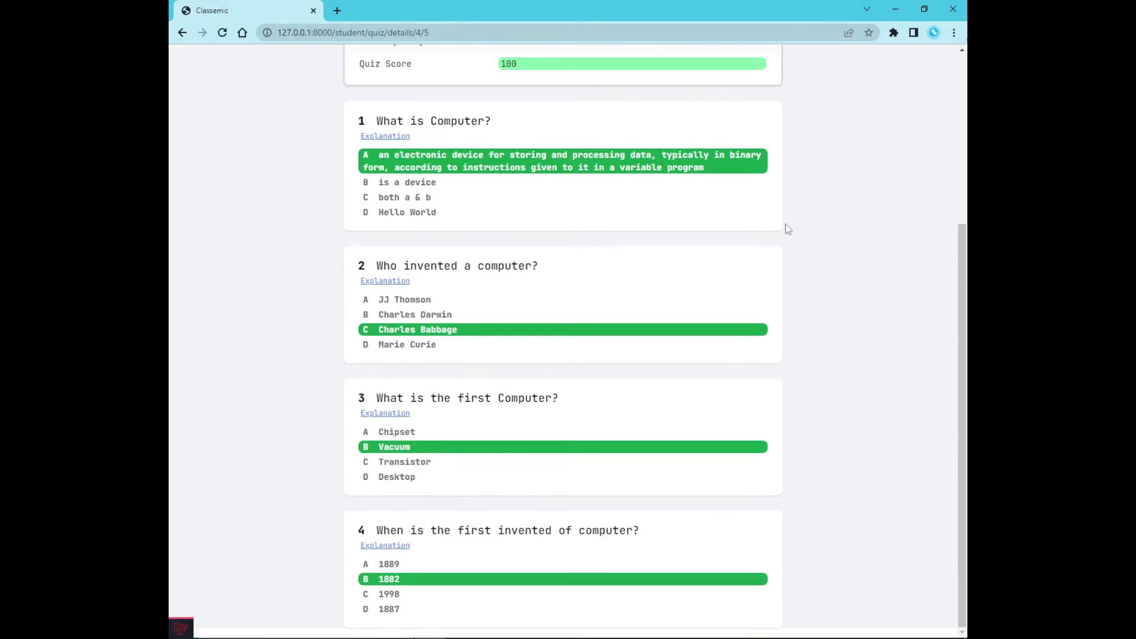
scroll(788, 230, "up", 1)
scroll(788, 230, "up", 1)
scroll(788, 229, "up", 1)
scroll(788, 229, "up", 1)
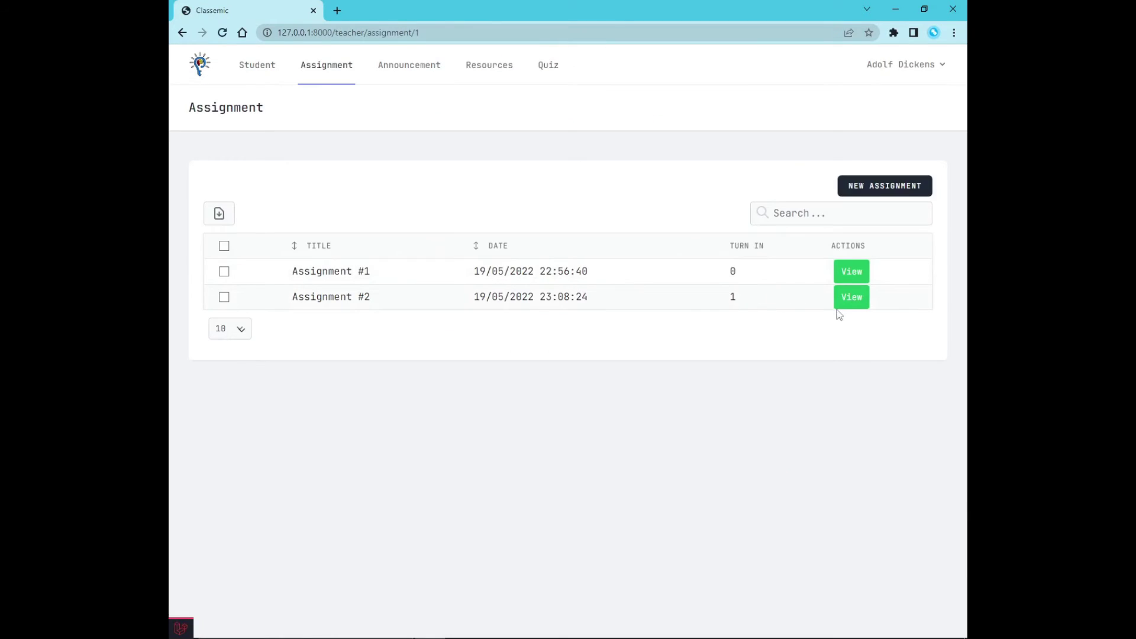
Download the student's submitted Assignment#2.docx from the Assignment #2 submissions
left_click(848, 302)
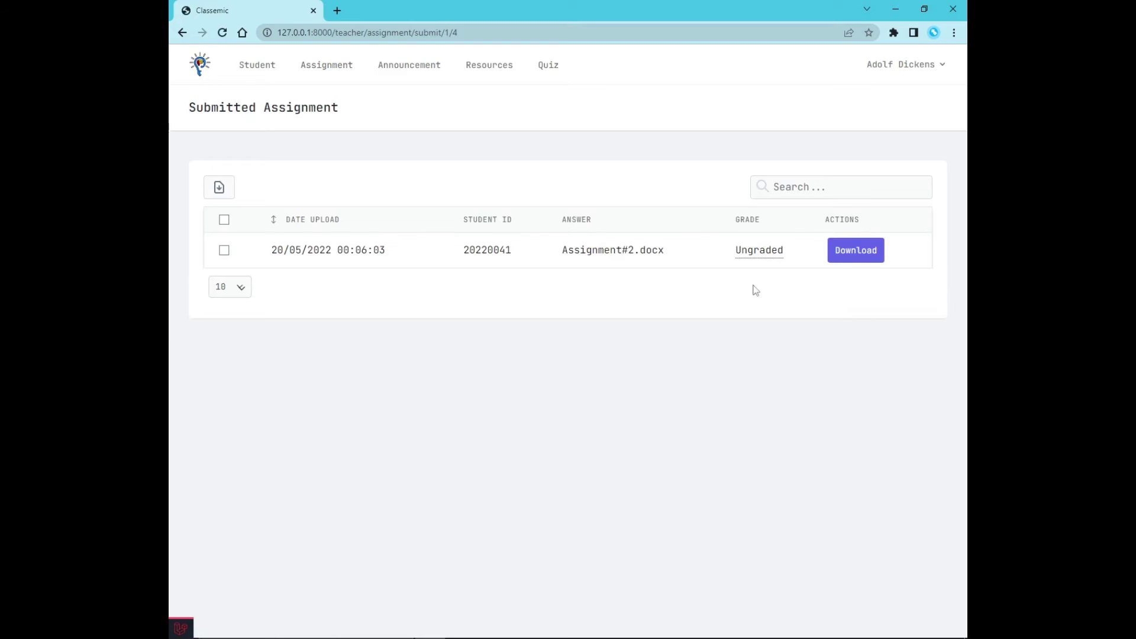
left_click(836, 254)
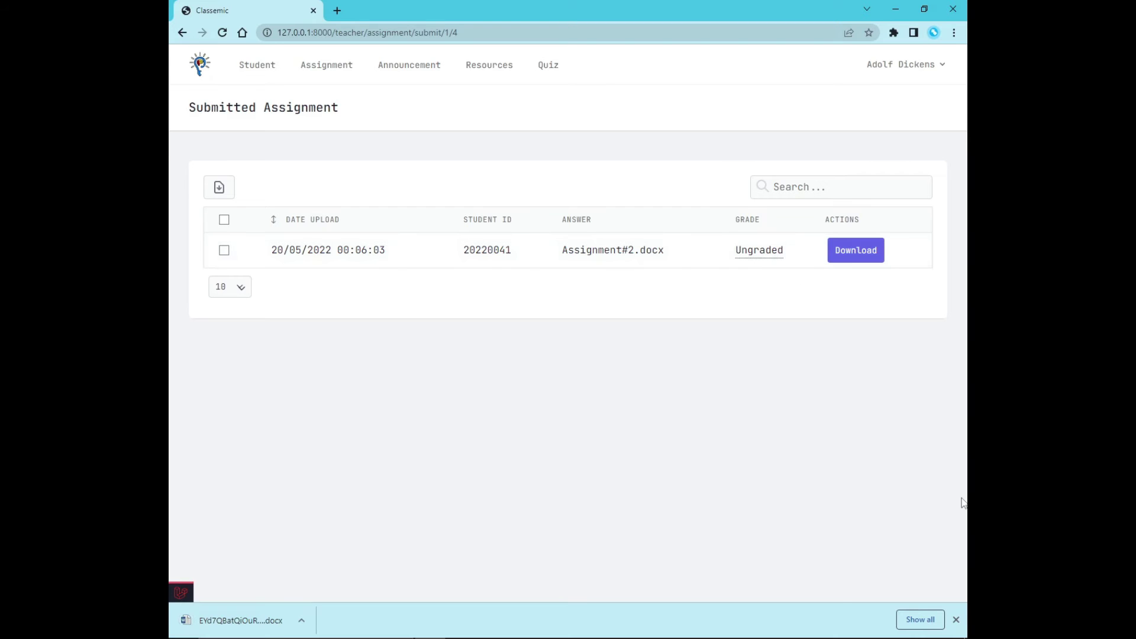
left_click(956, 620)
Replace the Ungraded grade with 100 and save it
left_click(762, 250)
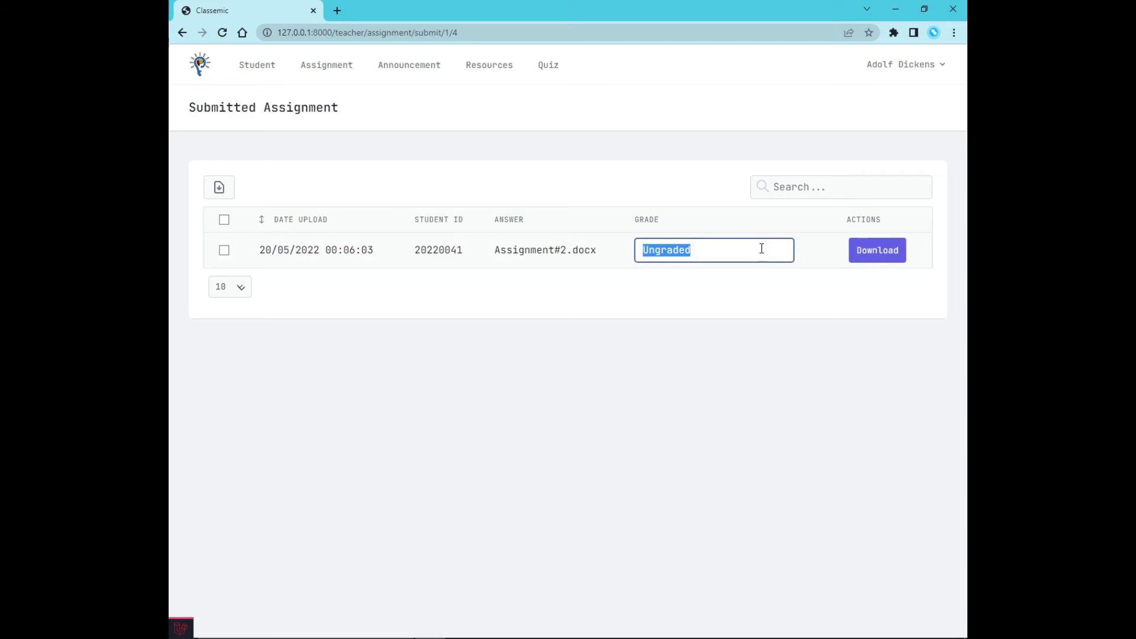
key("BackSpace")
type("100")
left_click(814, 258)
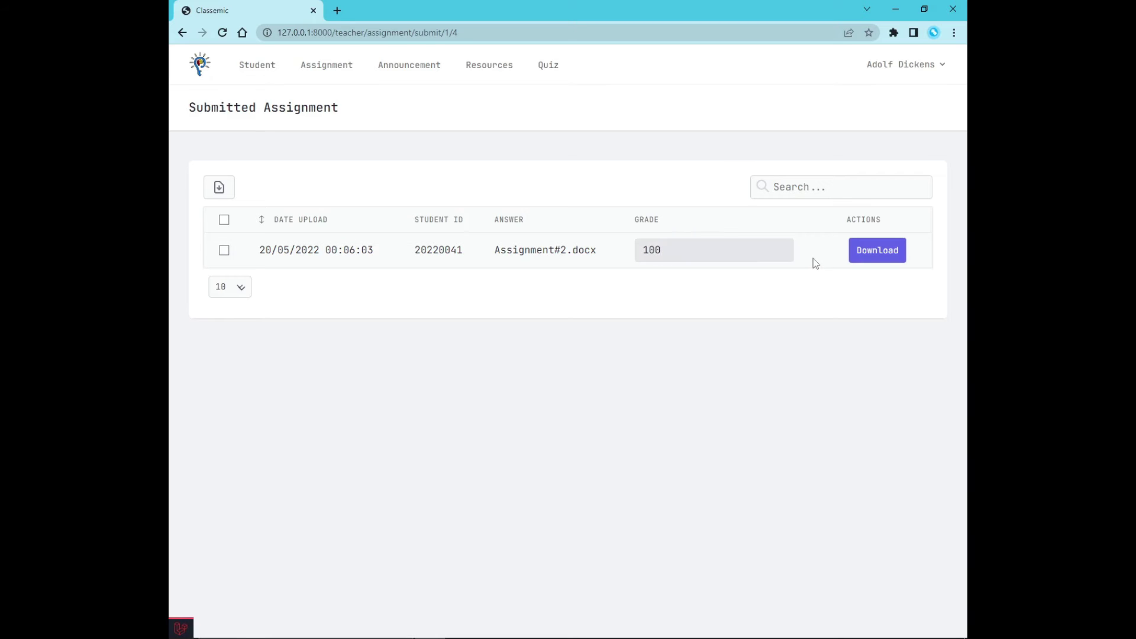
left_click(730, 249)
key("Return")
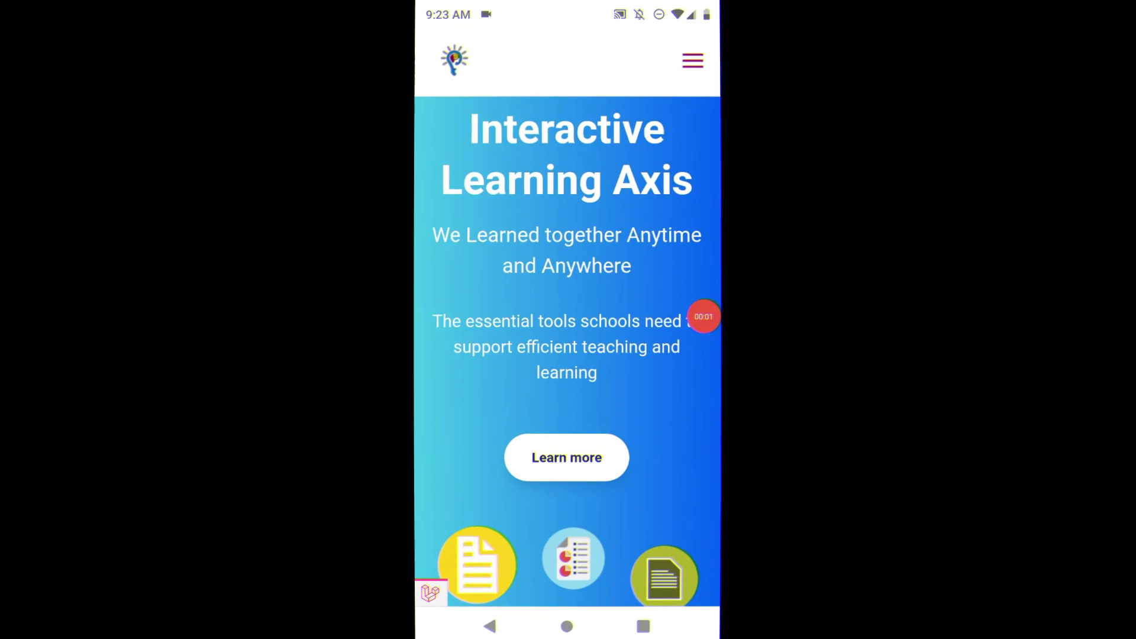
Scroll the phone landing page down through its sections to the Call to Action
scroll(568, 347, "down", 3)
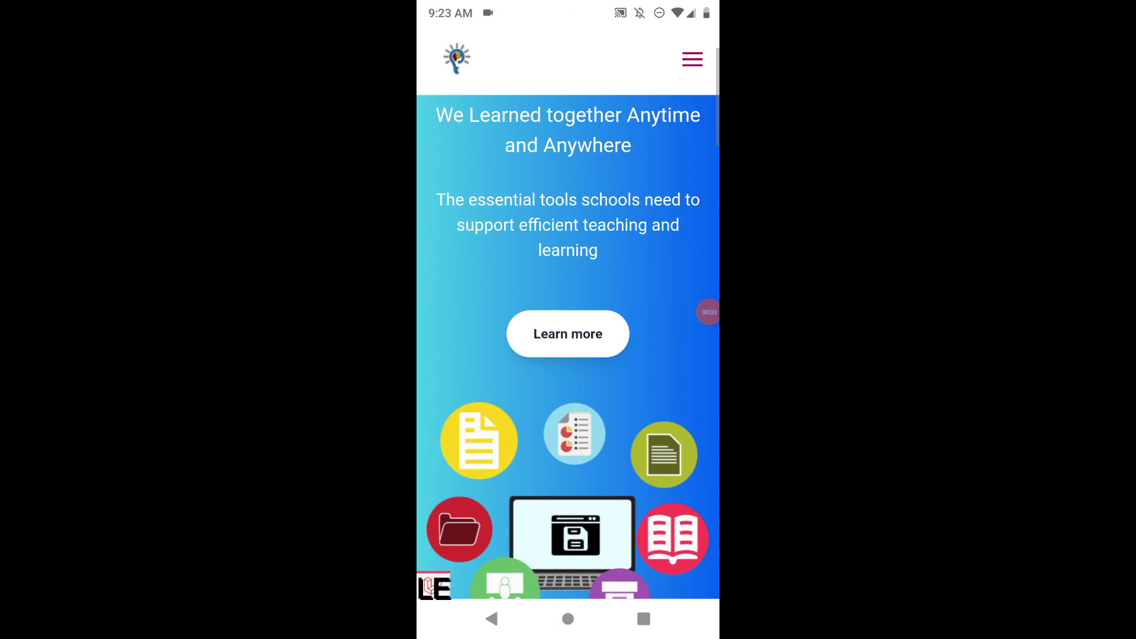
scroll(568, 354, "down", 2)
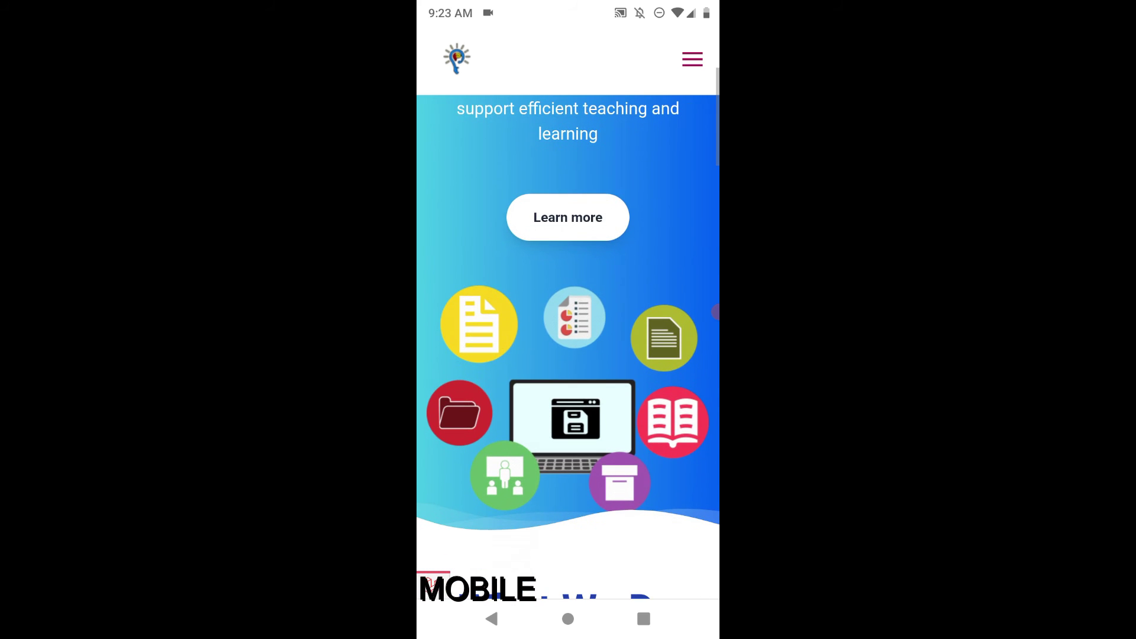
scroll(568, 346, "down", 3)
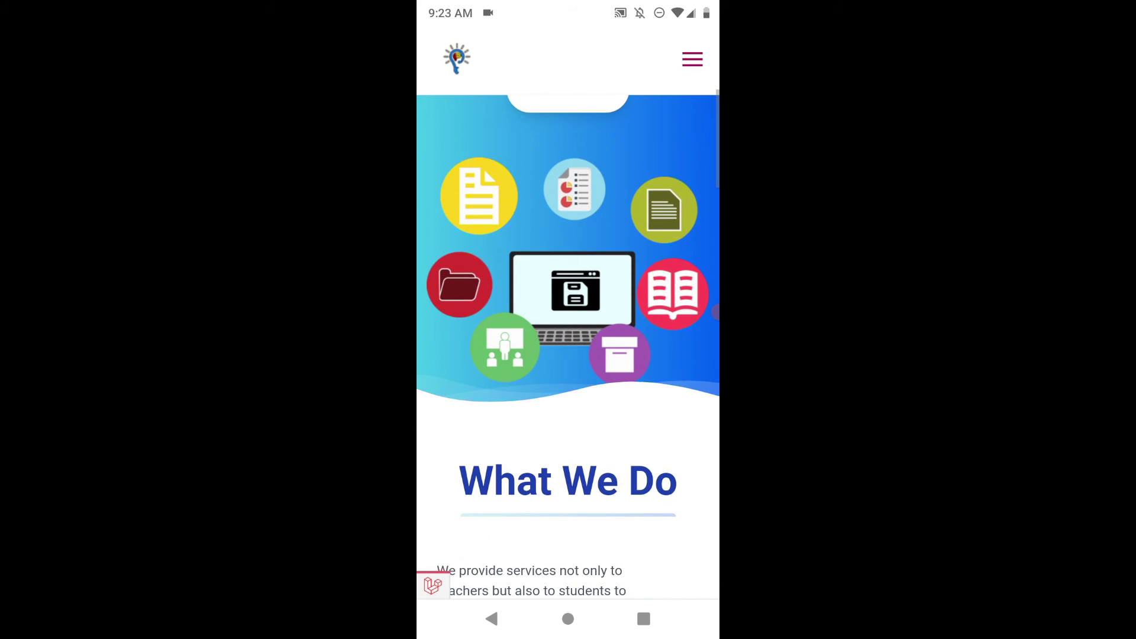
scroll(568, 347, "down", 2)
scroll(569, 347, "down", 2)
scroll(568, 347, "down", 1)
scroll(568, 346, "down", 2)
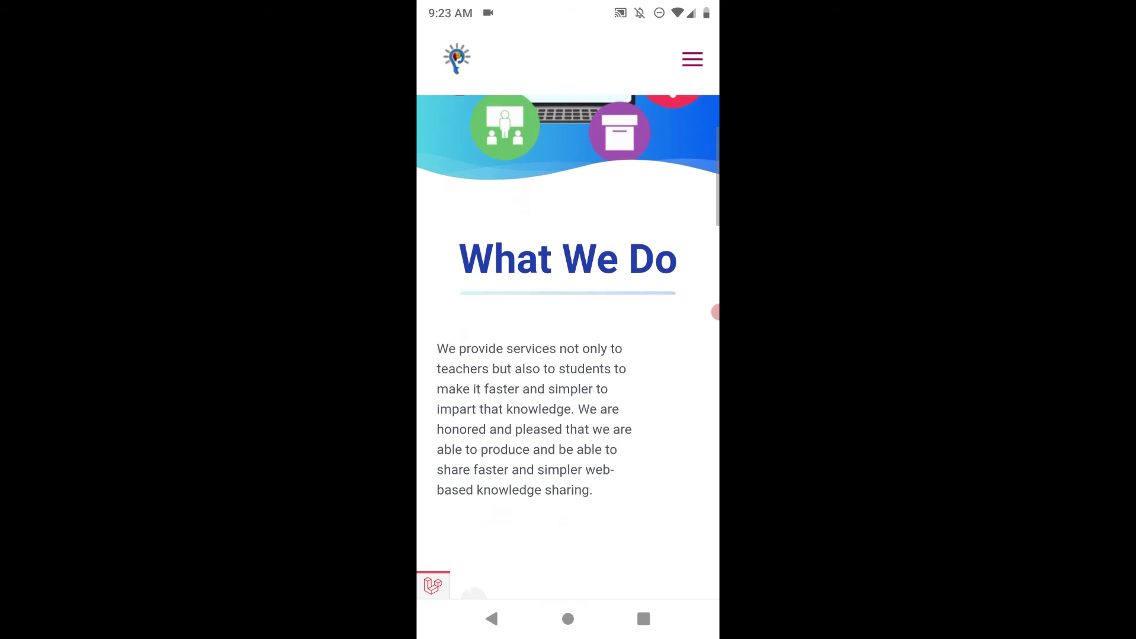
scroll(568, 346, "down", 2)
scroll(568, 347, "down", 1)
scroll(568, 346, "down", 3)
scroll(568, 347, "down", 1)
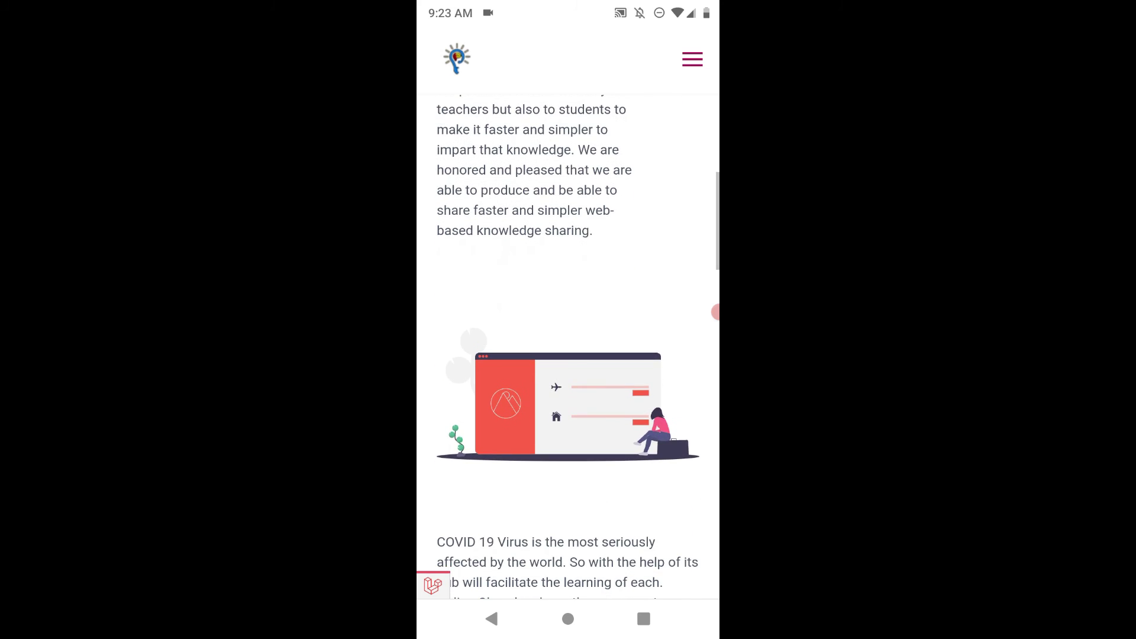
scroll(568, 347, "down", 2)
scroll(568, 347, "down", 3)
scroll(568, 347, "down", 2)
scroll(568, 347, "down", 2)
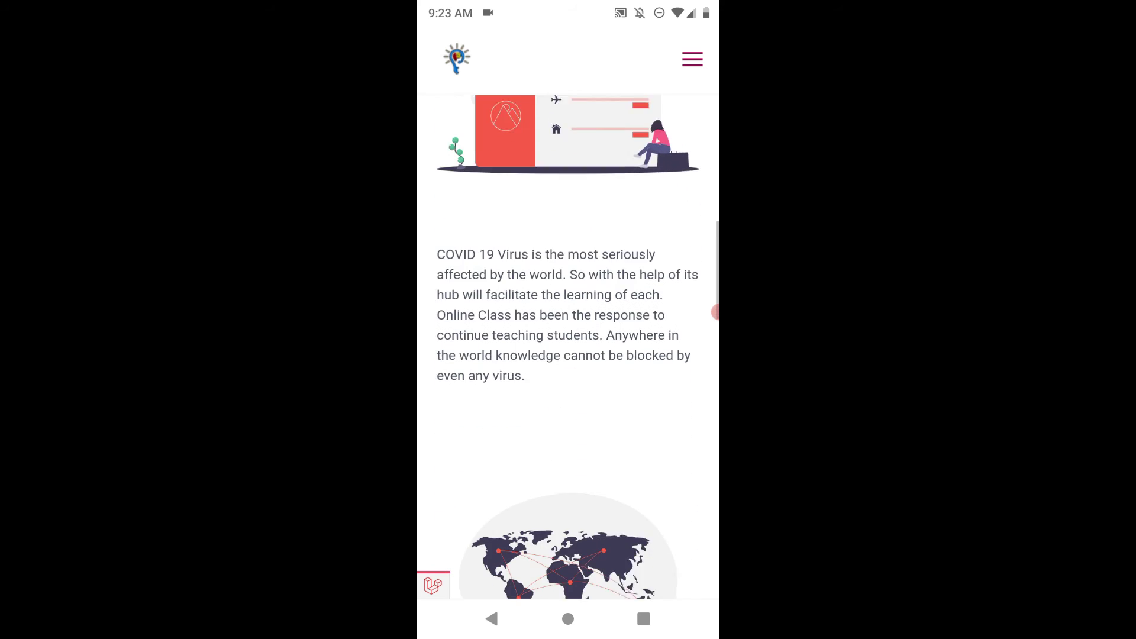
scroll(568, 347, "down", 3)
scroll(568, 347, "down", 1)
scroll(568, 346, "down", 3)
scroll(568, 347, "down", 2)
scroll(568, 347, "down", 1)
scroll(568, 347, "down", 3)
scroll(568, 346, "down", 1)
scroll(568, 347, "down", 2)
scroll(568, 346, "down", 3)
scroll(568, 347, "down", 2)
scroll(568, 346, "down", 3)
scroll(568, 347, "down", 1)
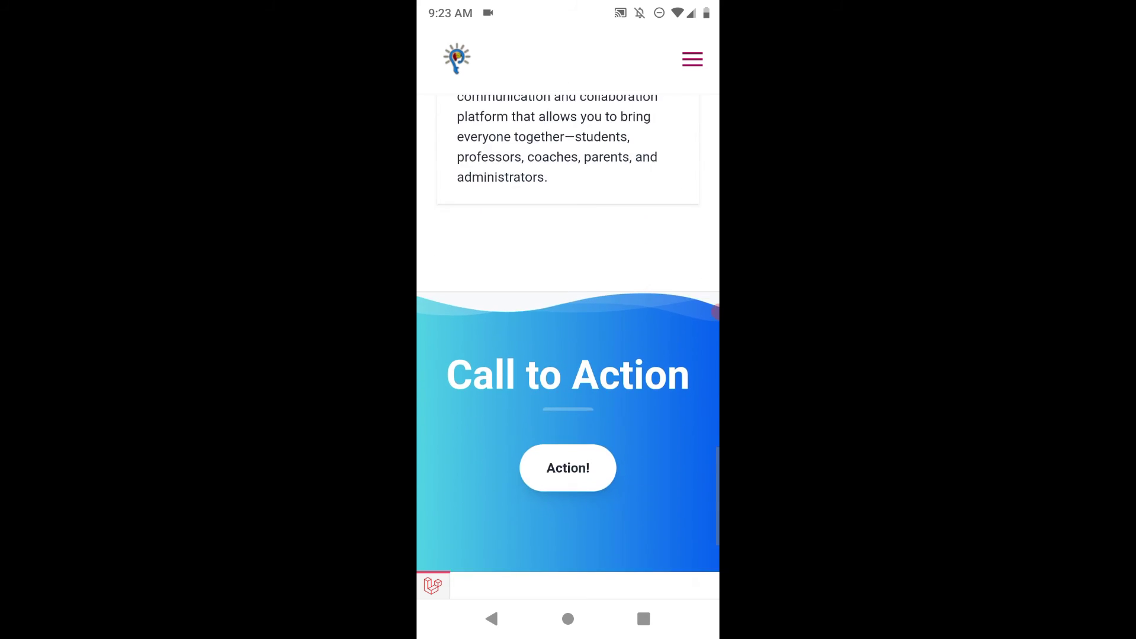
scroll(569, 346, "down", 3)
scroll(569, 347, "down", 1)
scroll(568, 346, "down", 1)
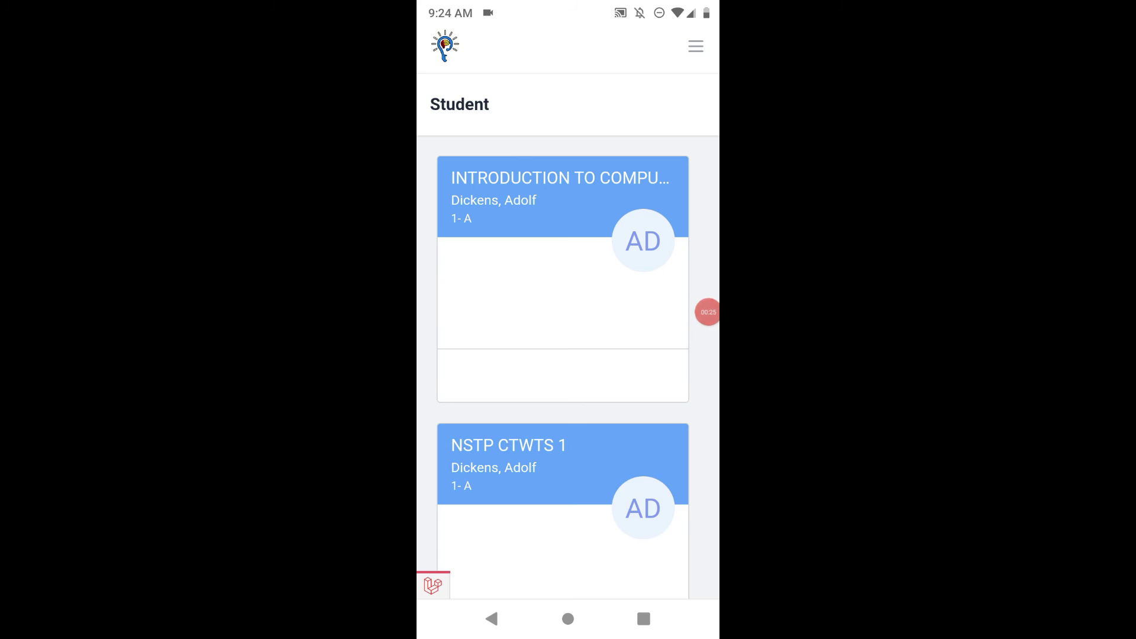
Scroll down the student's course list to the WEB DEVELOPMENT 1 course
scroll(568, 347, "down", 1)
scroll(568, 347, "down", 1)
scroll(568, 347, "down", 1)
scroll(569, 347, "down", 1)
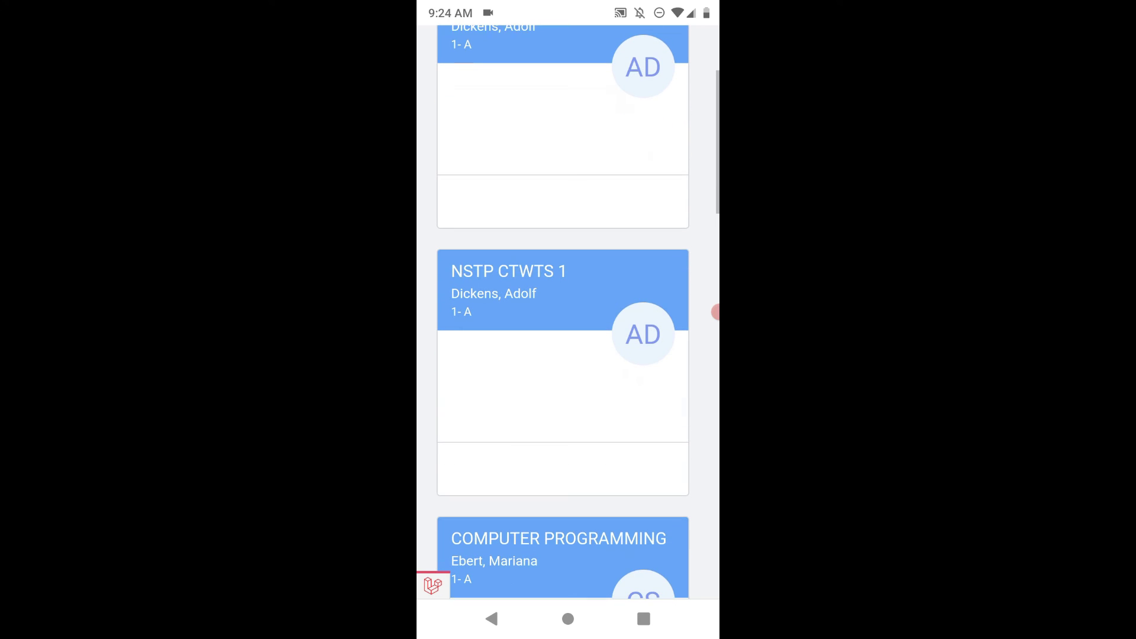
scroll(568, 347, "down", 1)
scroll(568, 347, "down", 1)
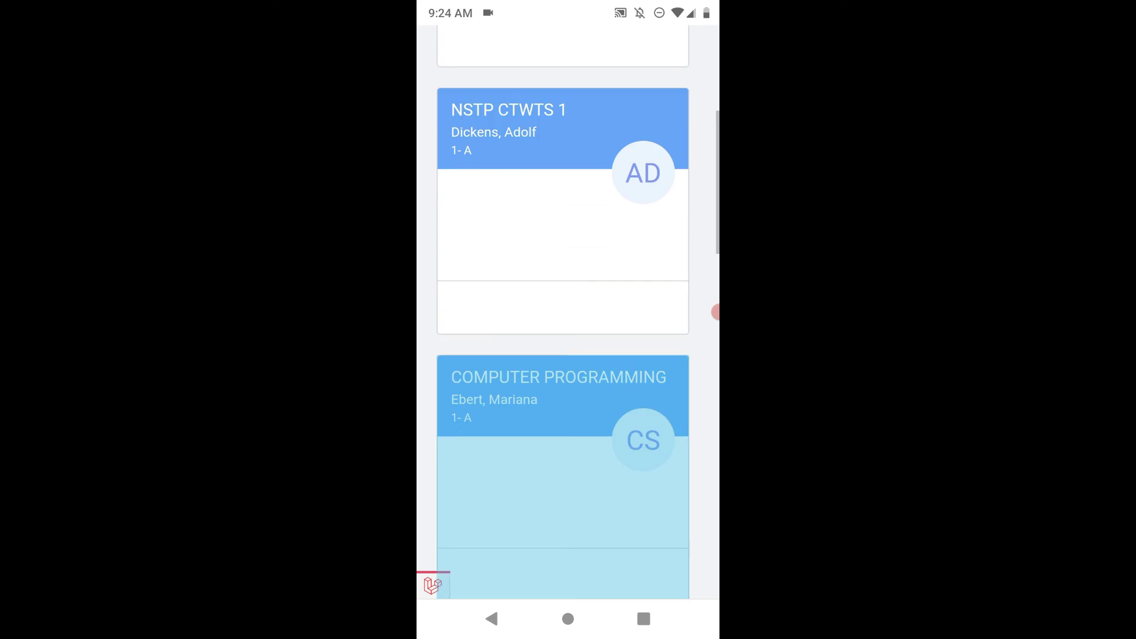
scroll(568, 346, "down", 3)
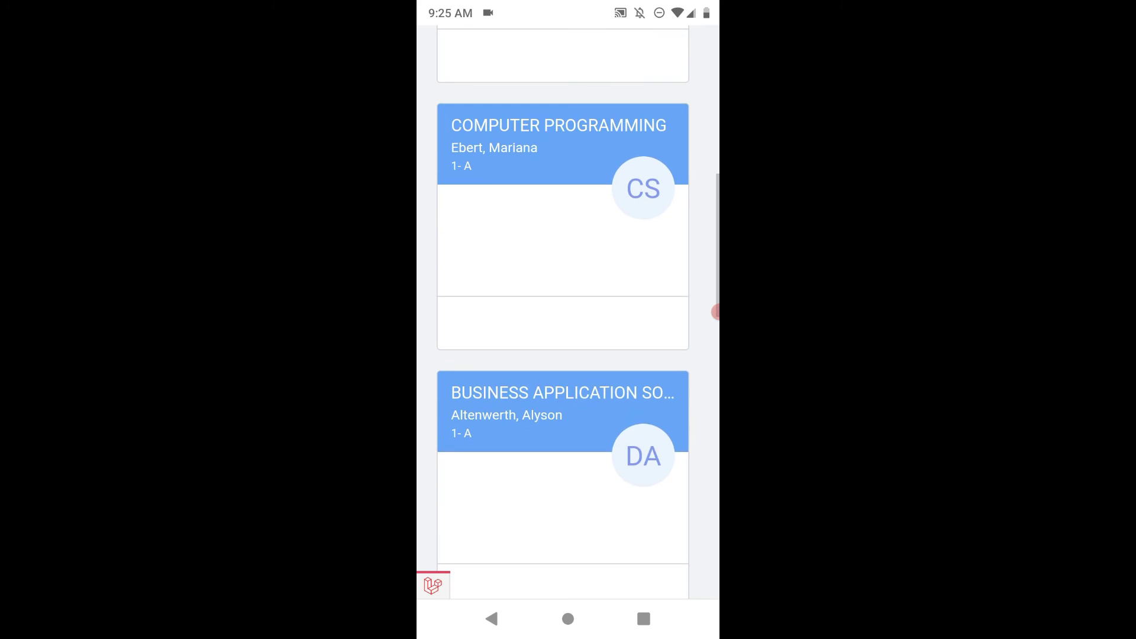
scroll(568, 347, "down", 2)
scroll(568, 347, "down", 1)
scroll(568, 347, "down", 2)
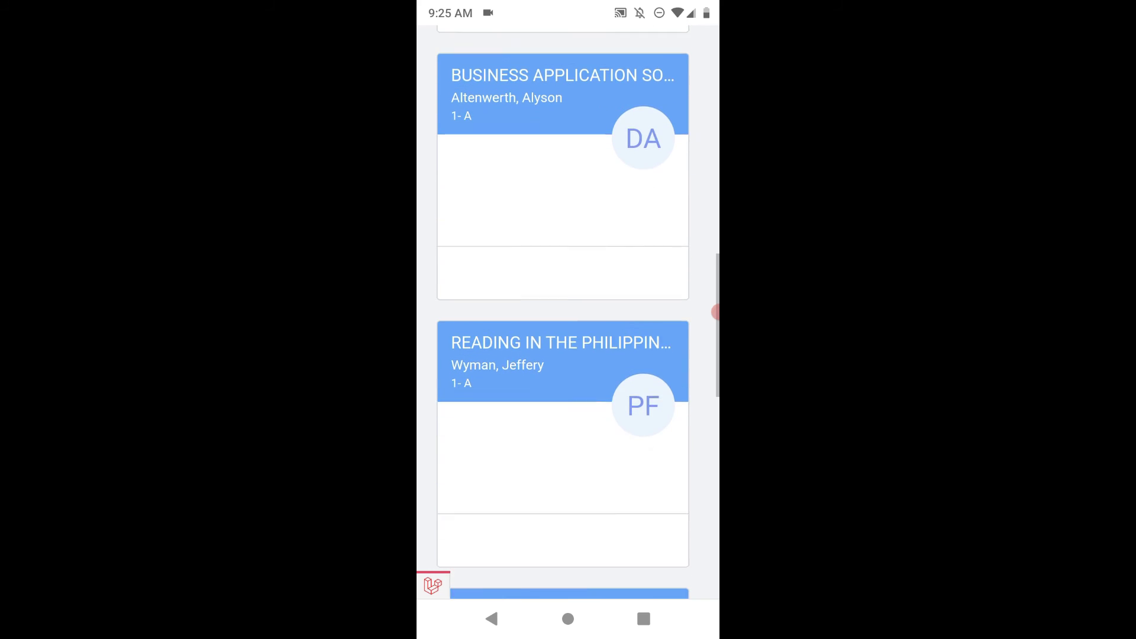
scroll(568, 347, "down", 1)
scroll(568, 346, "down", 1)
scroll(568, 347, "down", 1)
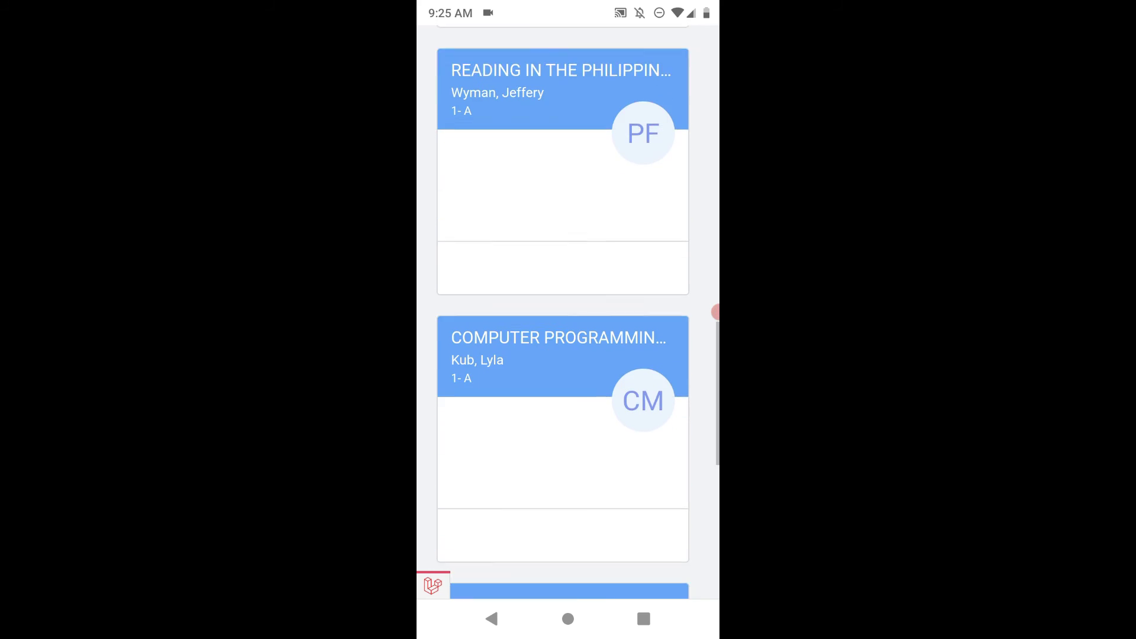
scroll(568, 346, "down", 1)
scroll(568, 346, "down", 1)
scroll(568, 347, "down", 1)
scroll(568, 347, "down", 1)
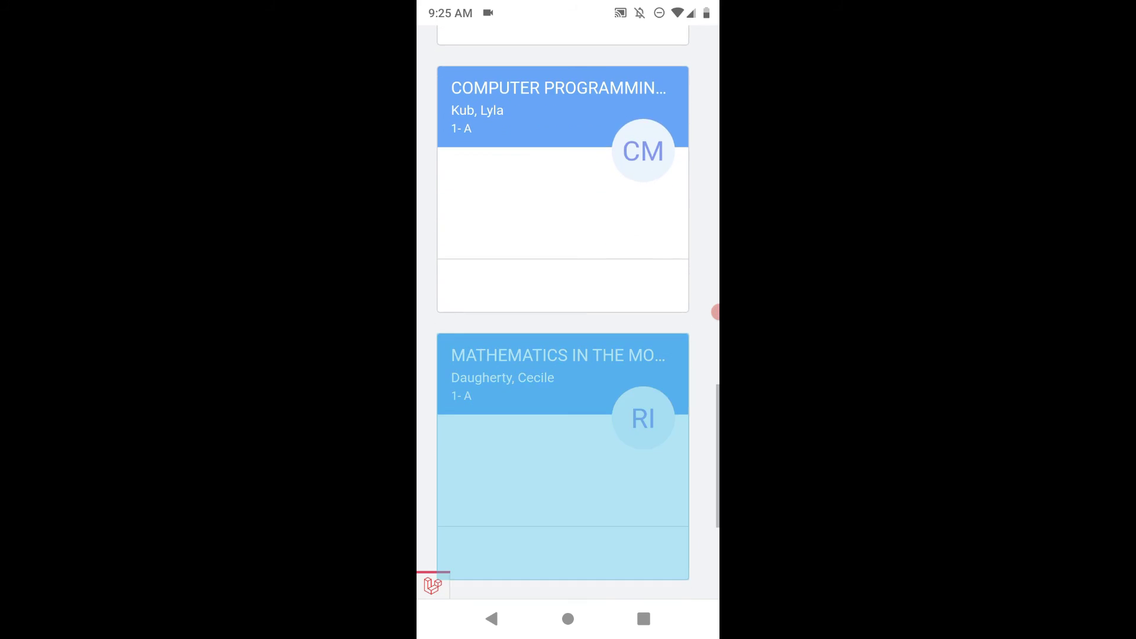
scroll(568, 347, "down", 1)
scroll(568, 346, "down", 1)
scroll(569, 347, "down", 1)
Open WEB DEVELOPMENT 1's assignments, view Assignment #2, then go to the Quiz page
left_click(563, 515)
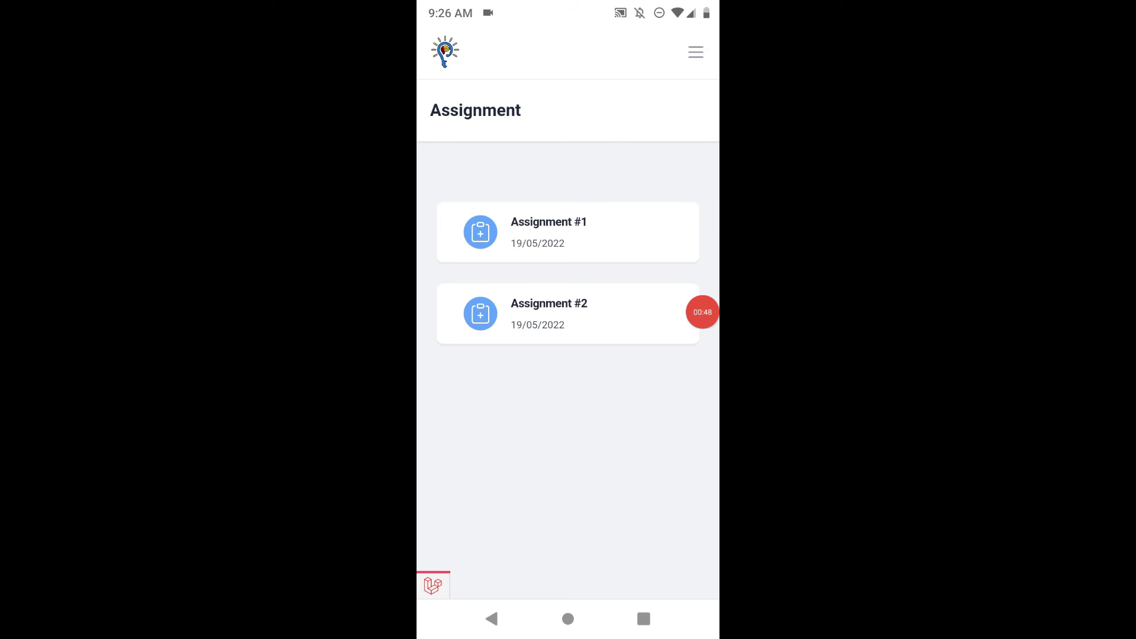
left_click(549, 314)
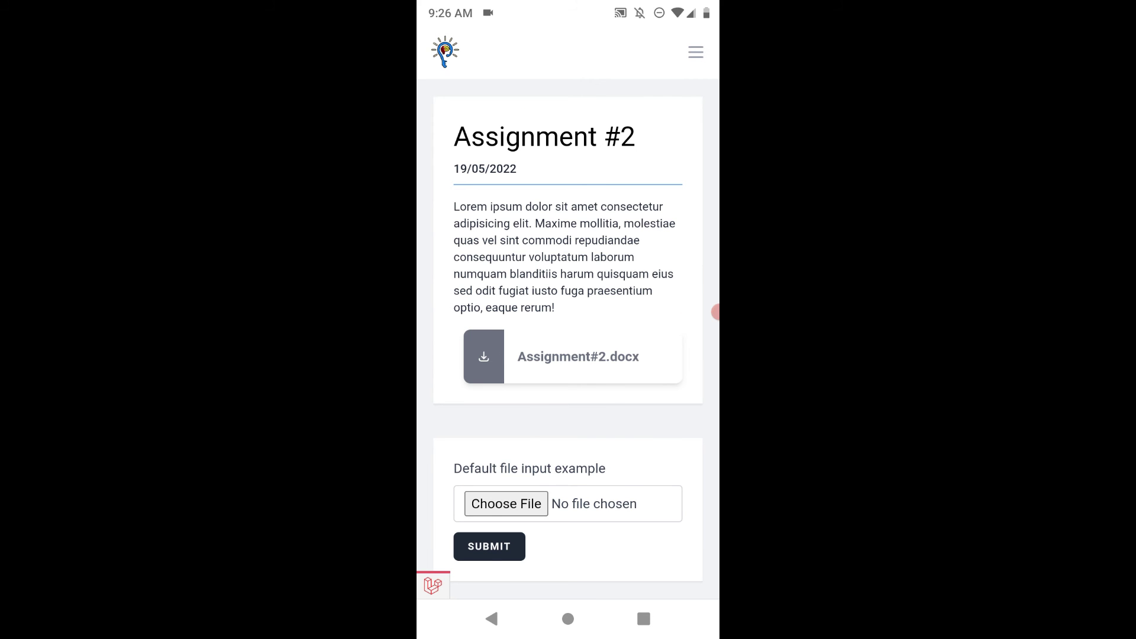
left_click(702, 311)
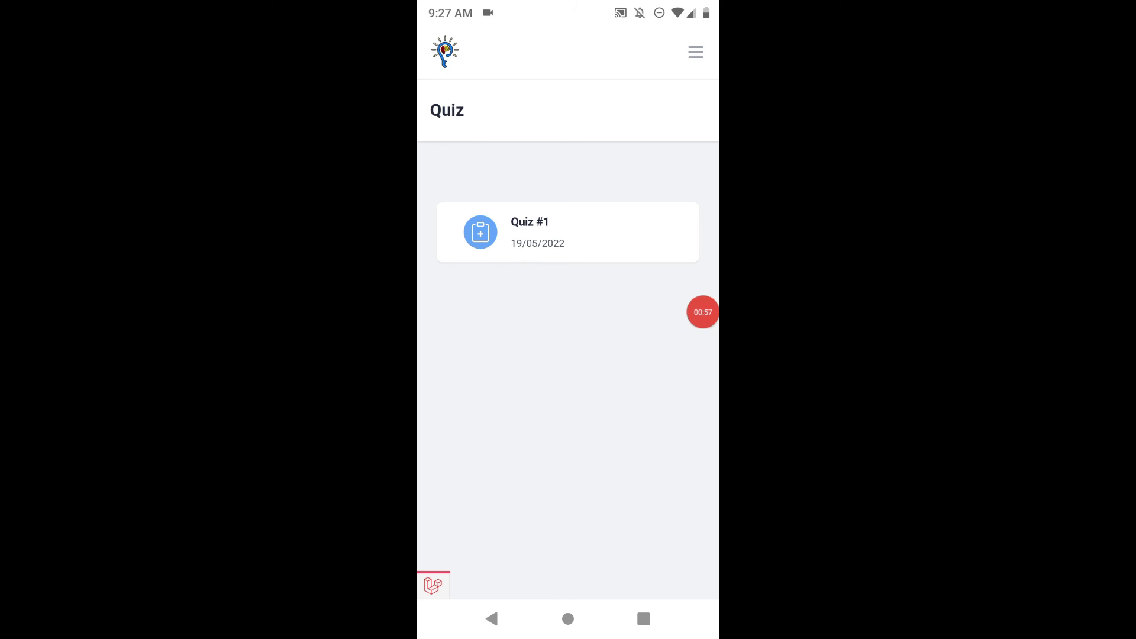
Open the Quiz #1 details page, look over its description, and start the quiz
left_click(533, 232)
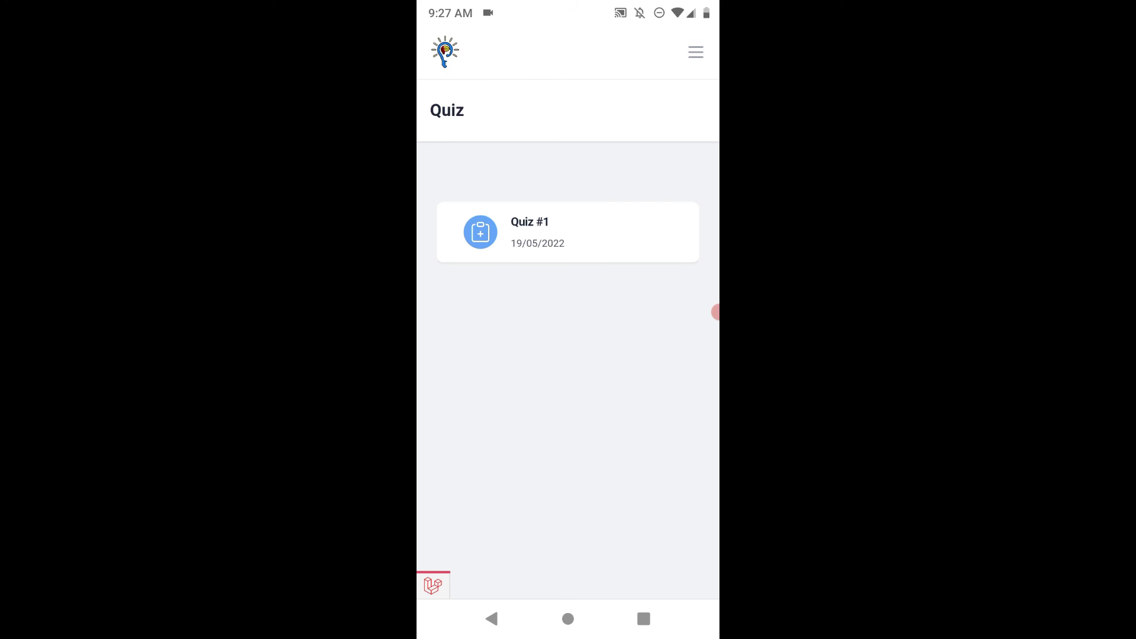
left_click(533, 232)
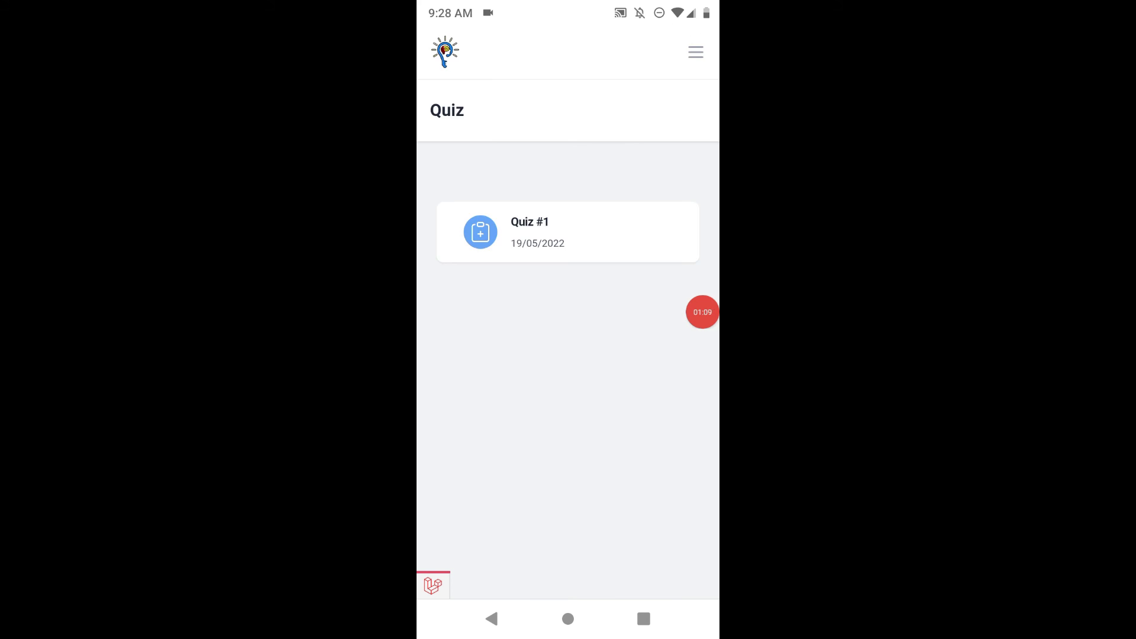
left_click(568, 232)
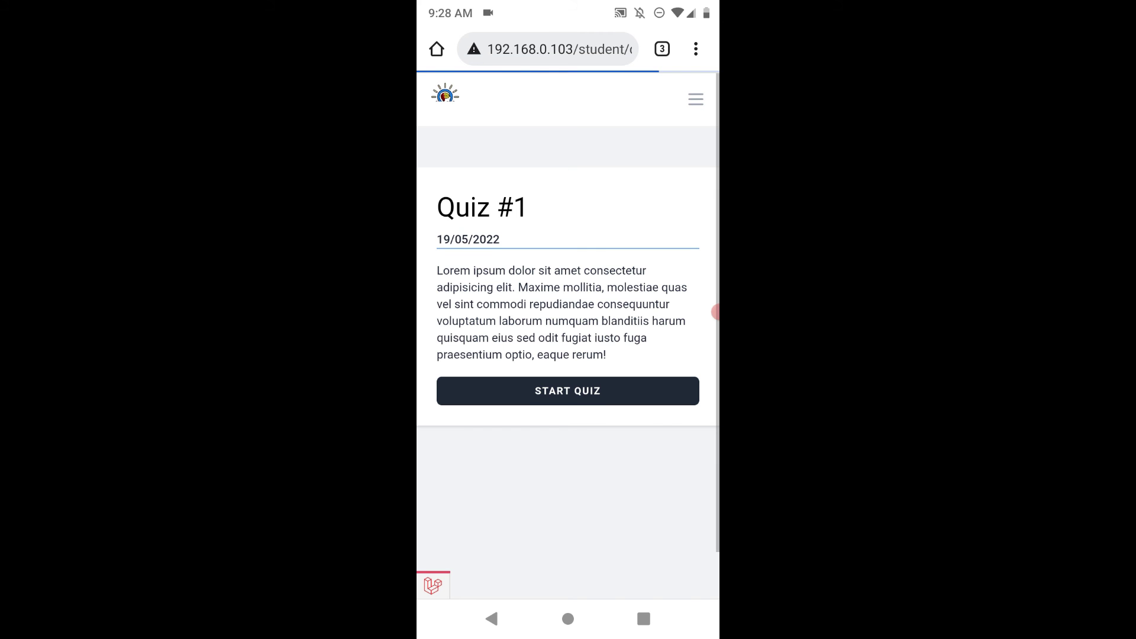
scroll(568, 312, "down", 2)
scroll(568, 313, "up", 2)
left_click(568, 344)
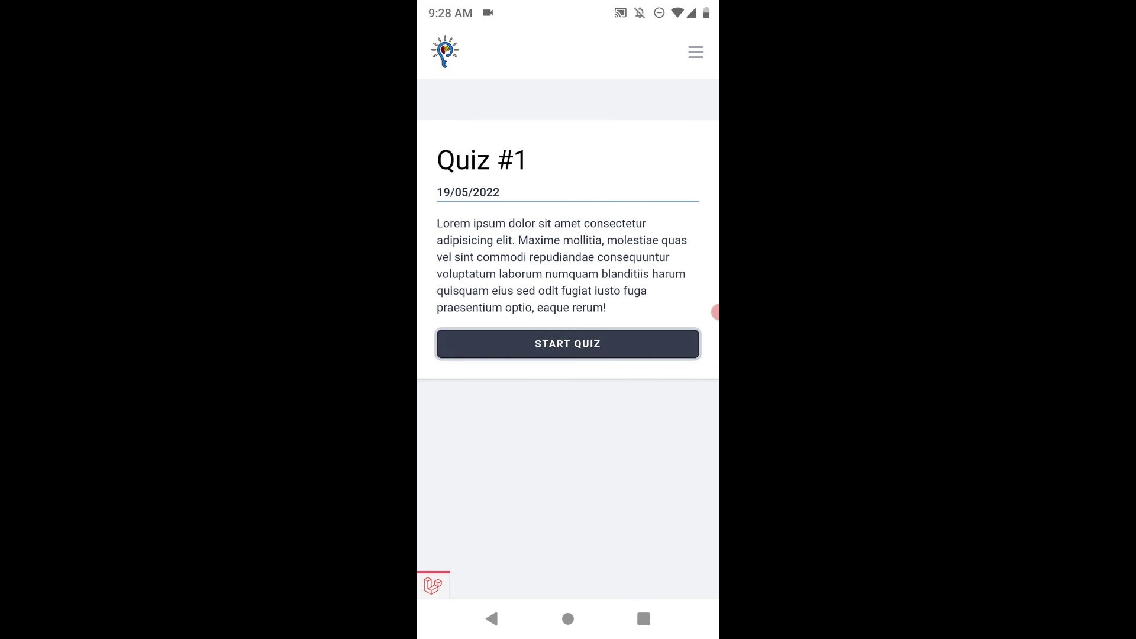
Answer Quiz #1 with the electronic-device definition, Charles Babbage and Vacuum, then submit all four answers
left_click(459, 236)
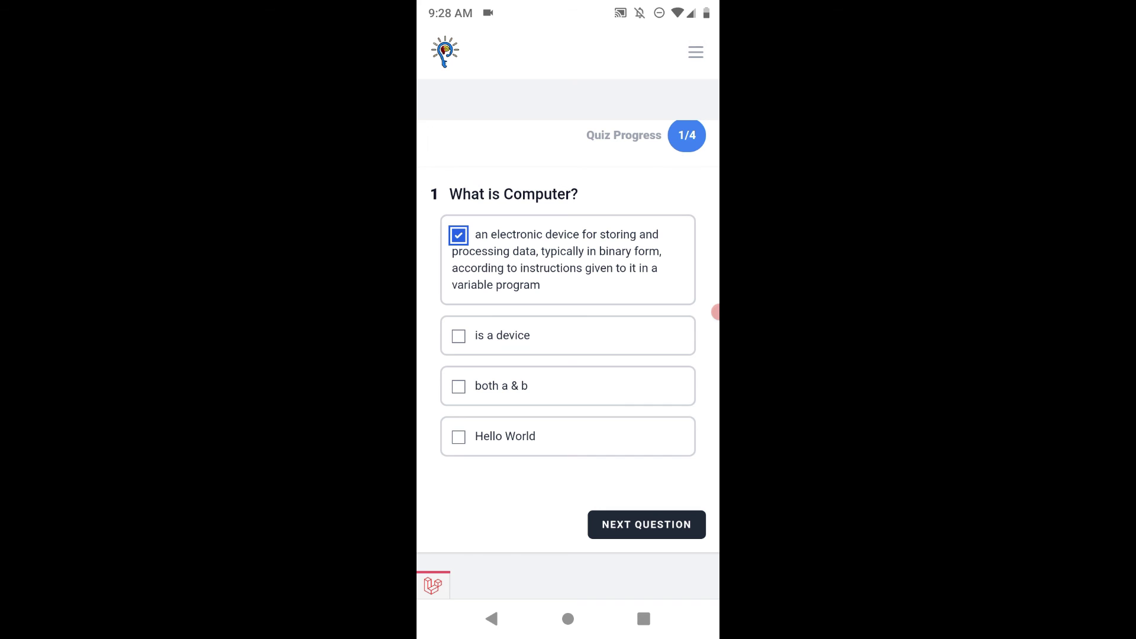
left_click(646, 524)
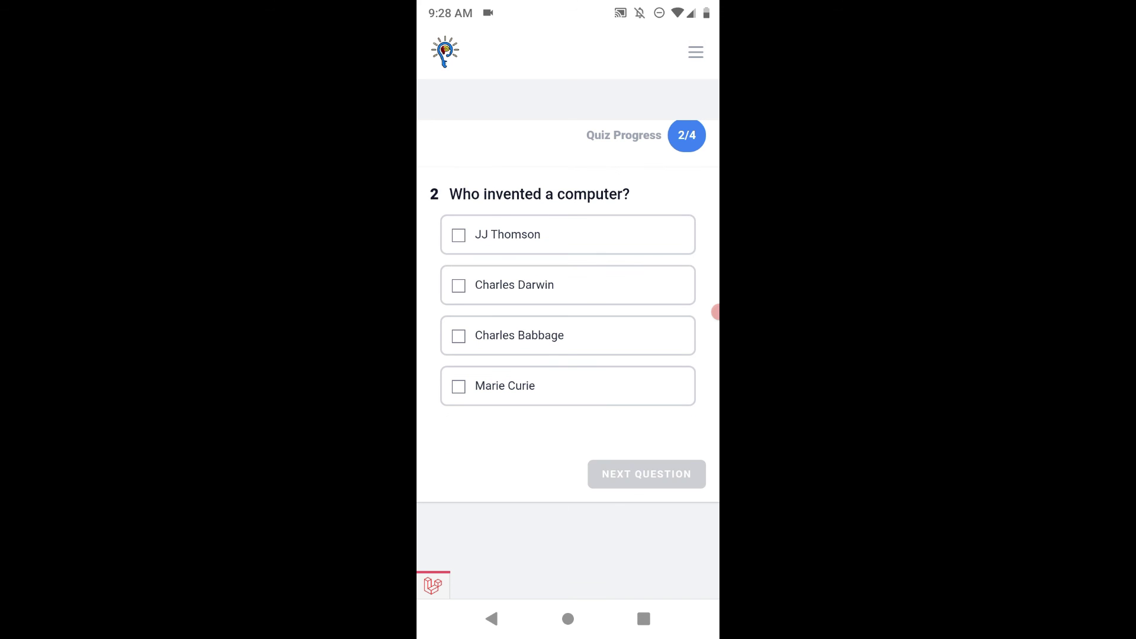
left_click(458, 336)
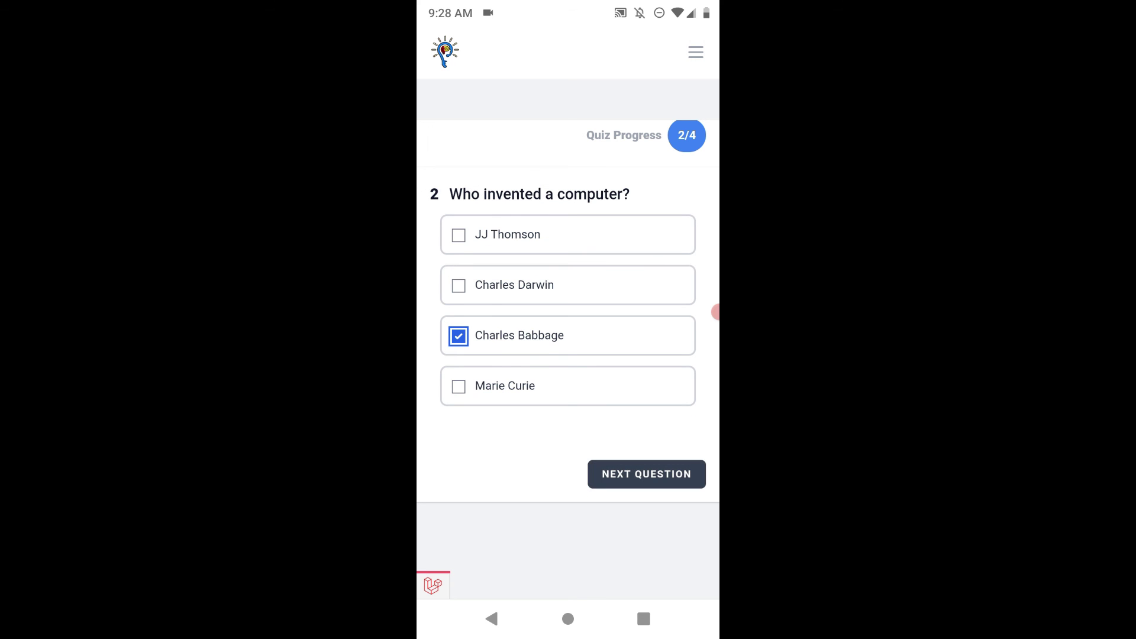
left_click(646, 474)
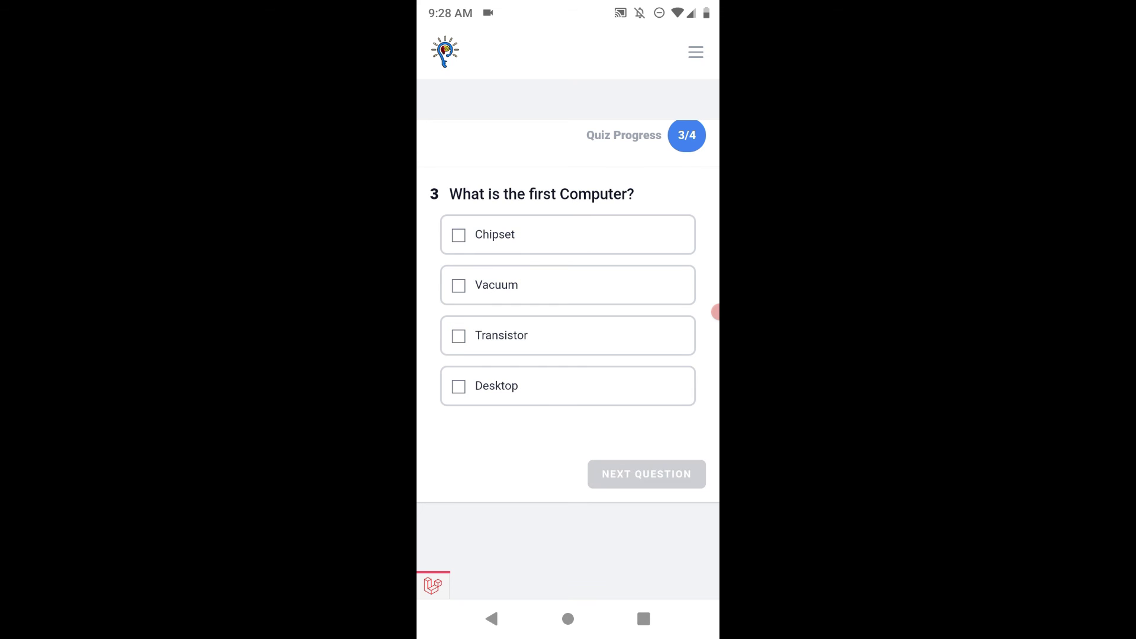
left_click(458, 286)
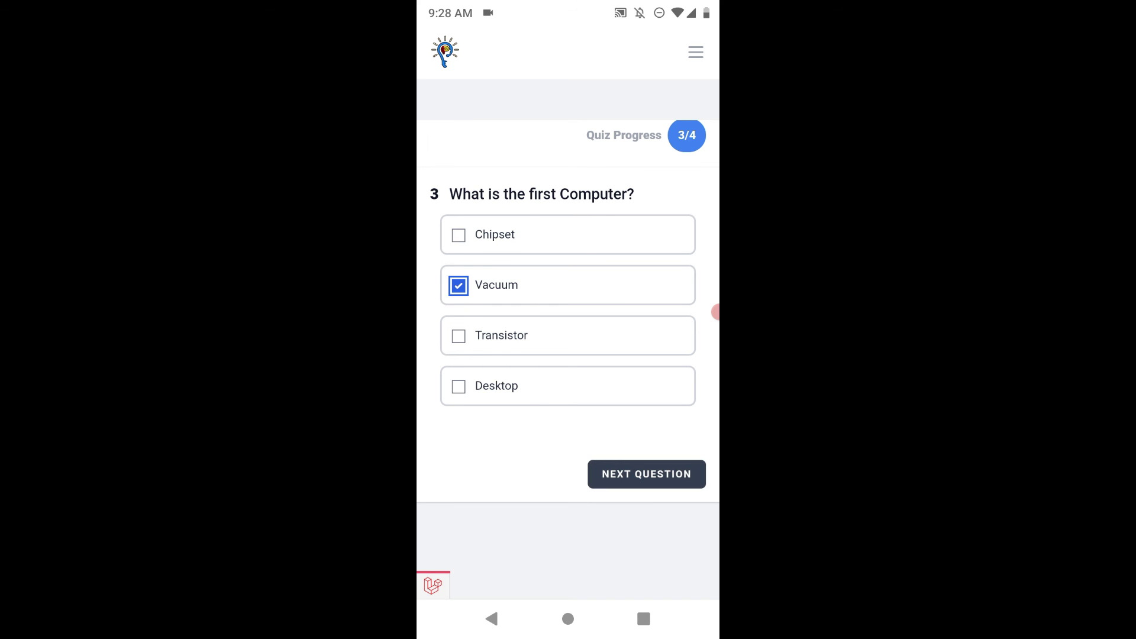
left_click(646, 474)
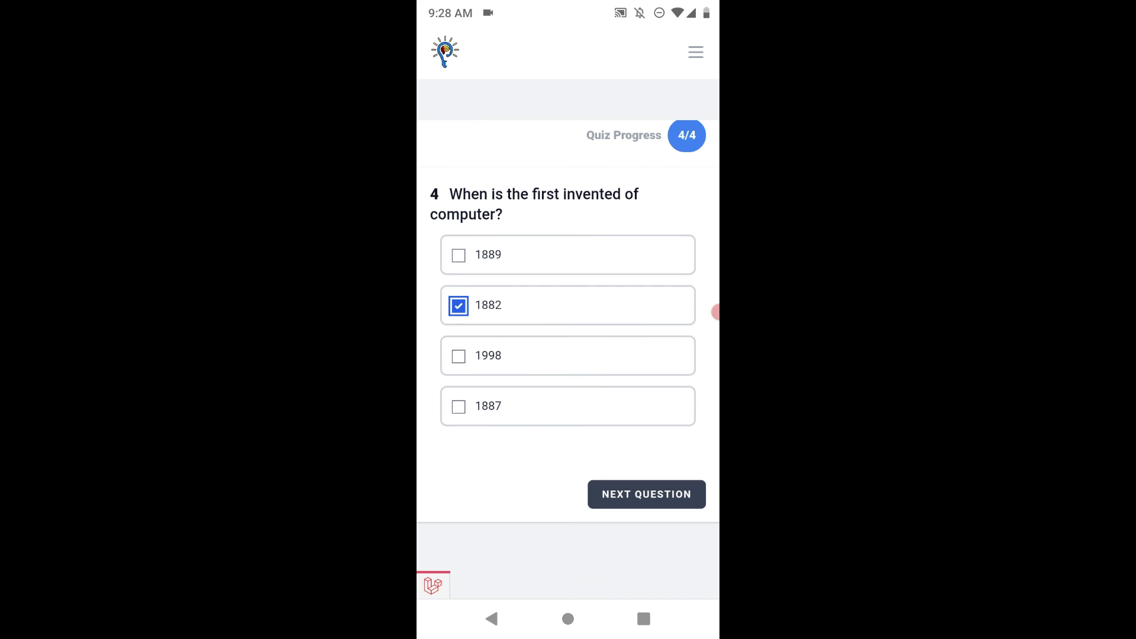
left_click(646, 494)
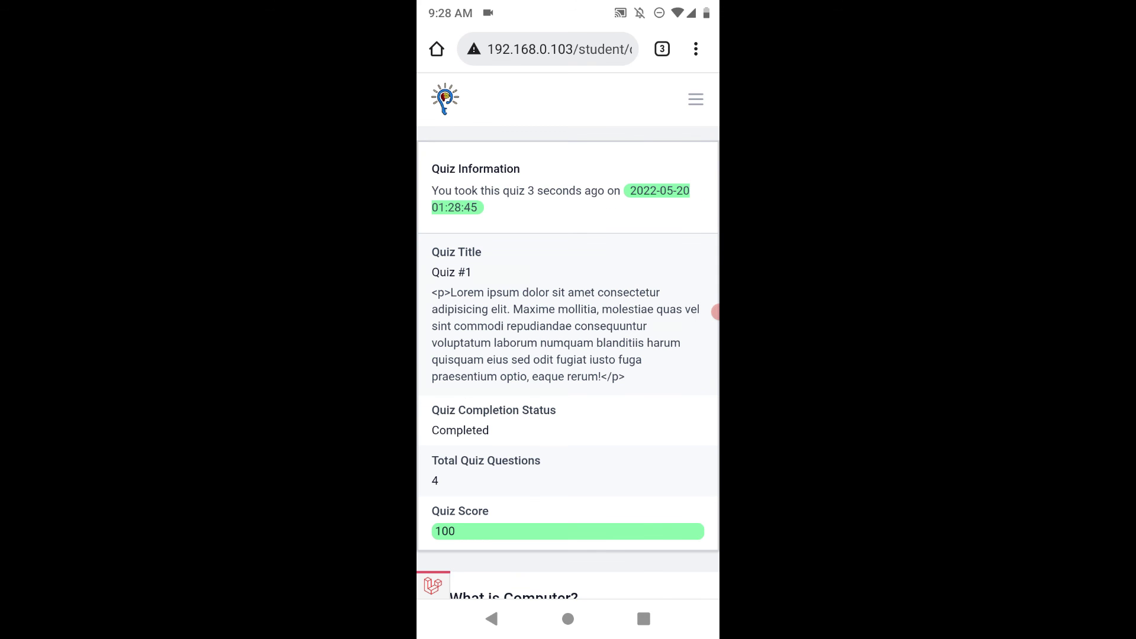
Scroll the Quiz #1 result to check the 100 score and correct answers like Charles Babbage, Vacuum, 1882
scroll(568, 337, "down", 1)
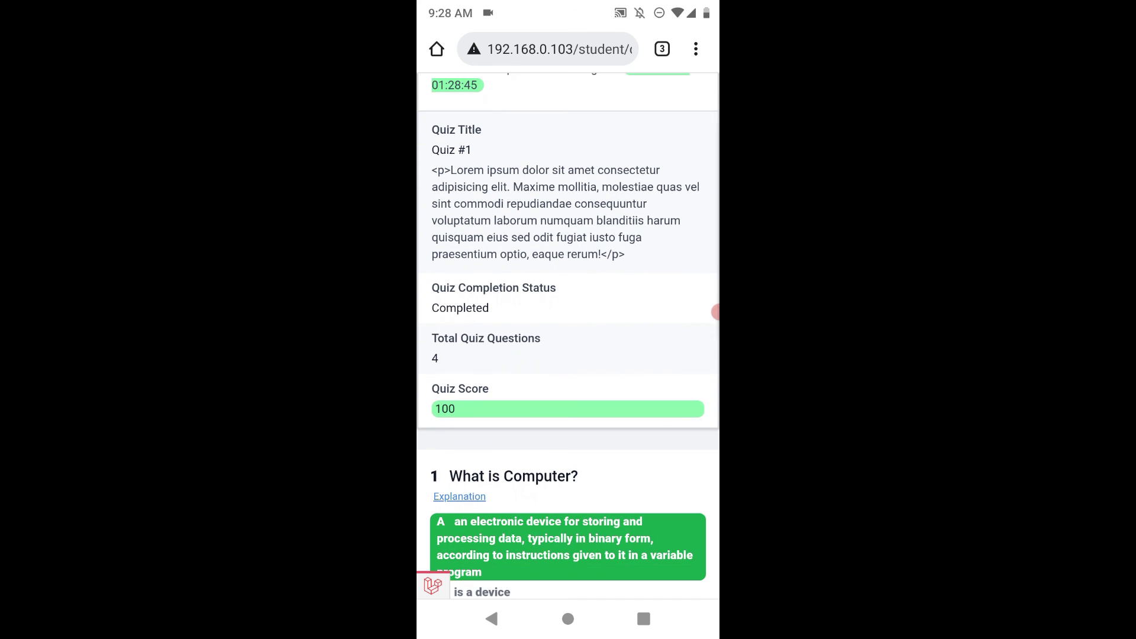
scroll(568, 338, "up", 3)
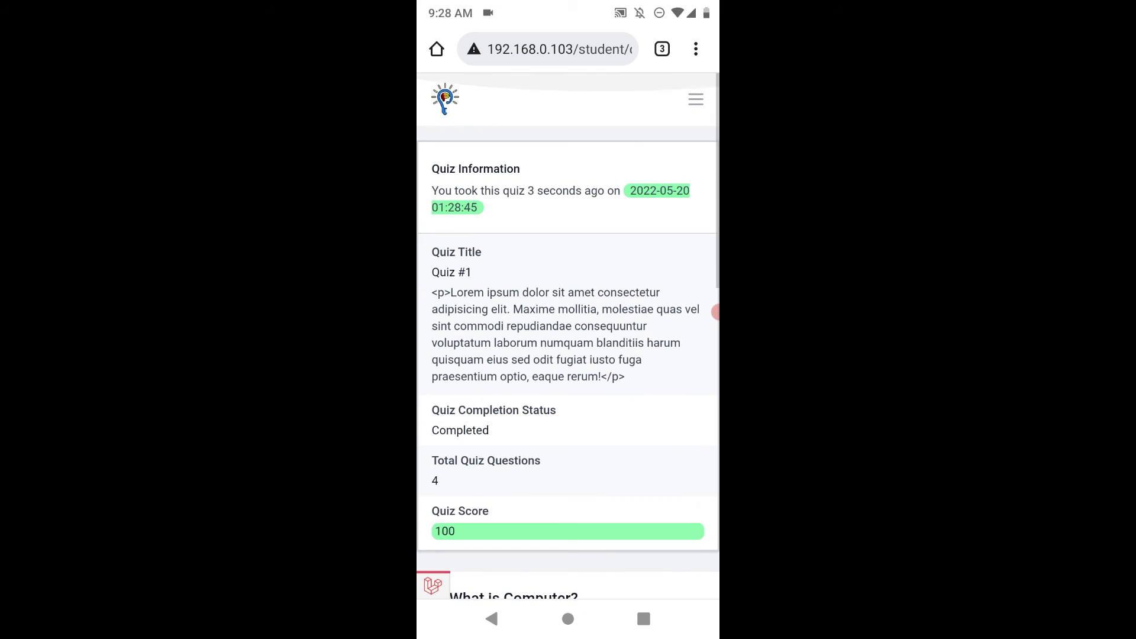
scroll(568, 337, "down", 3)
scroll(568, 337, "up", 3)
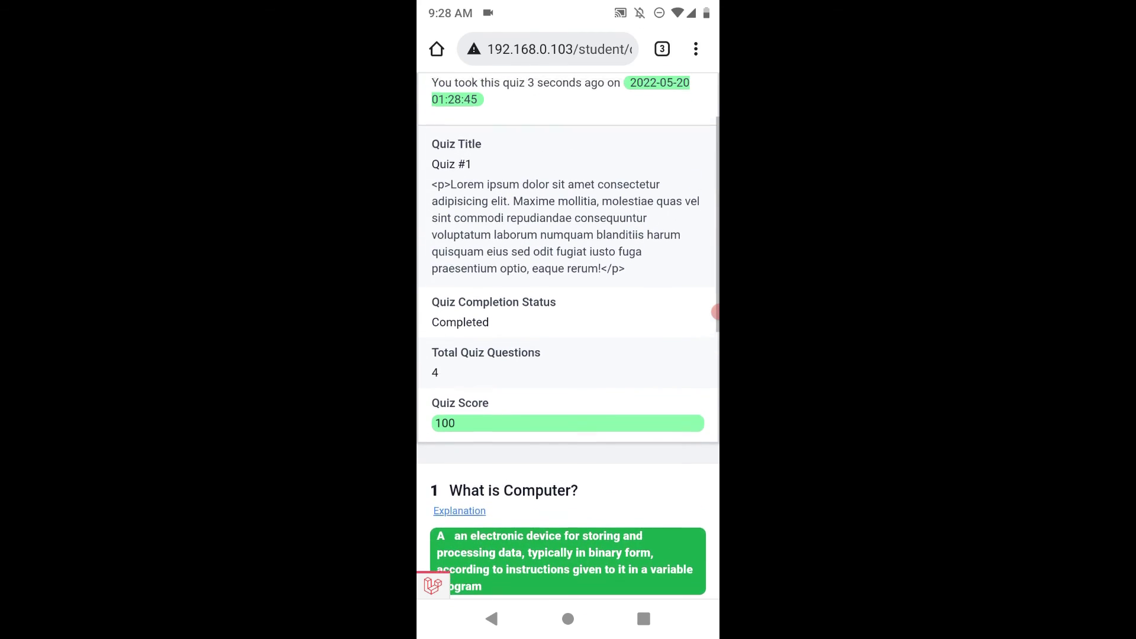
scroll(568, 337, "down", 5)
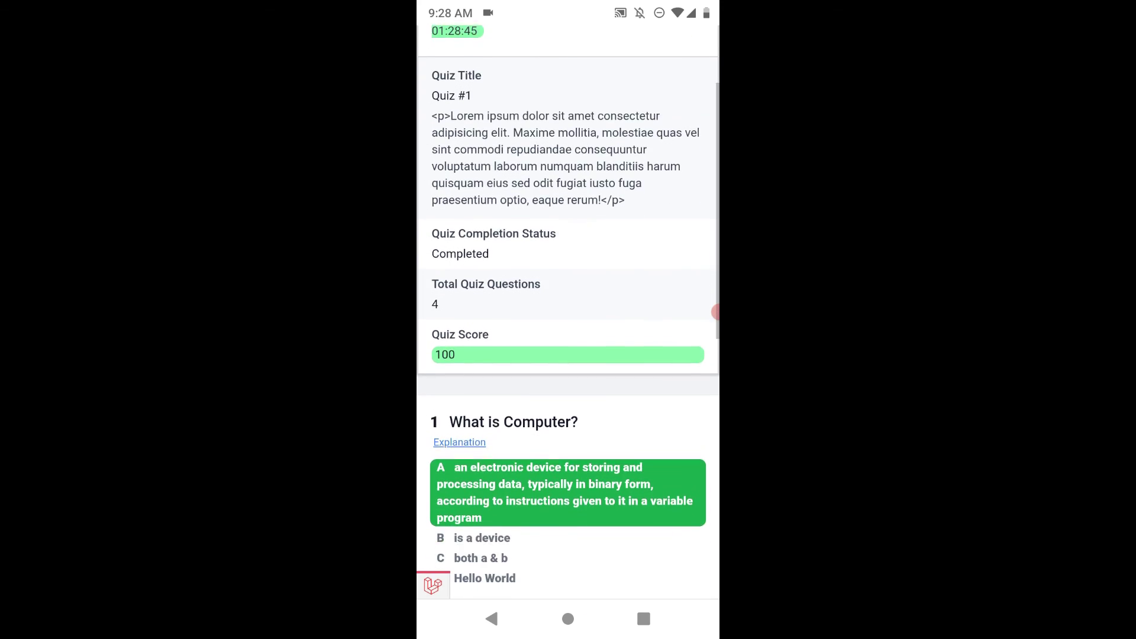
scroll(568, 312, "down", 10)
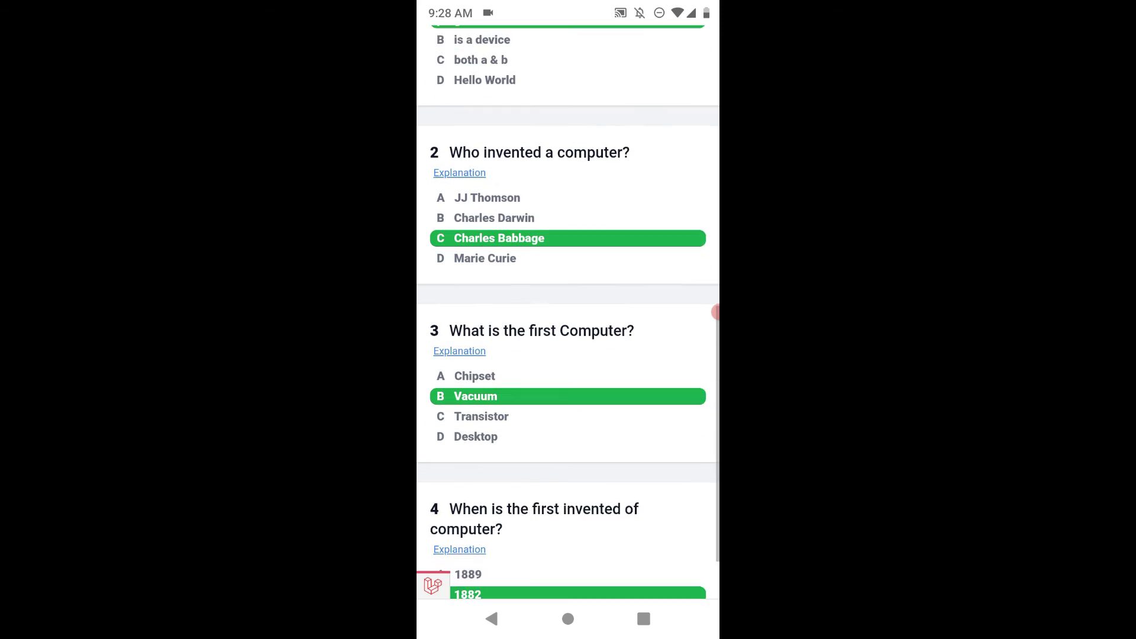